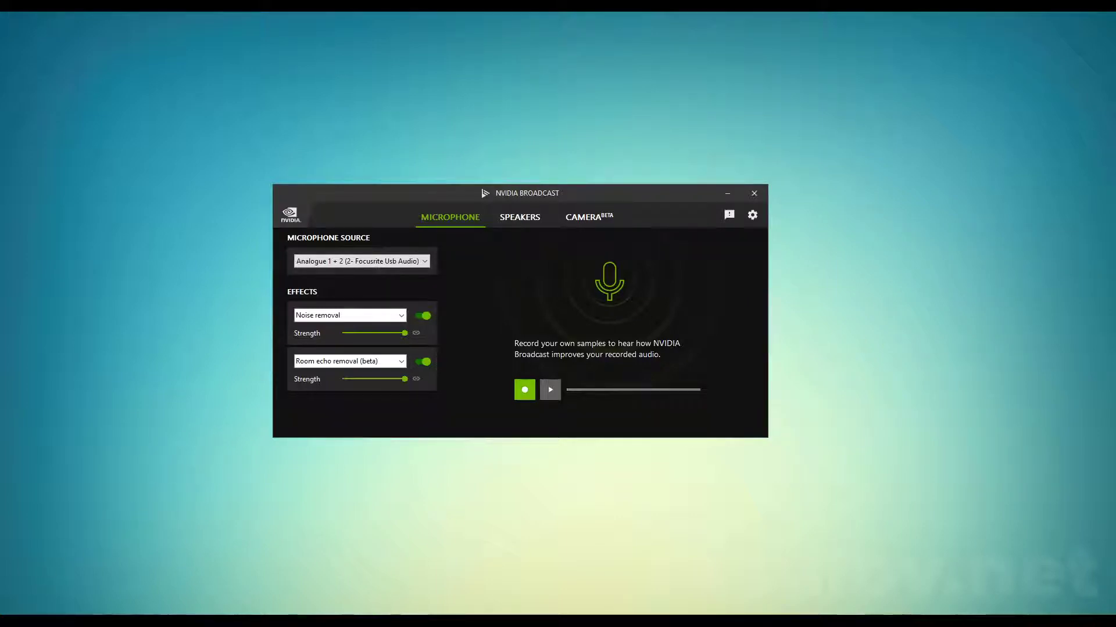
Open Windows Settings from Start and go to the System > Sound page.
{"action": "key", "text": "super"}
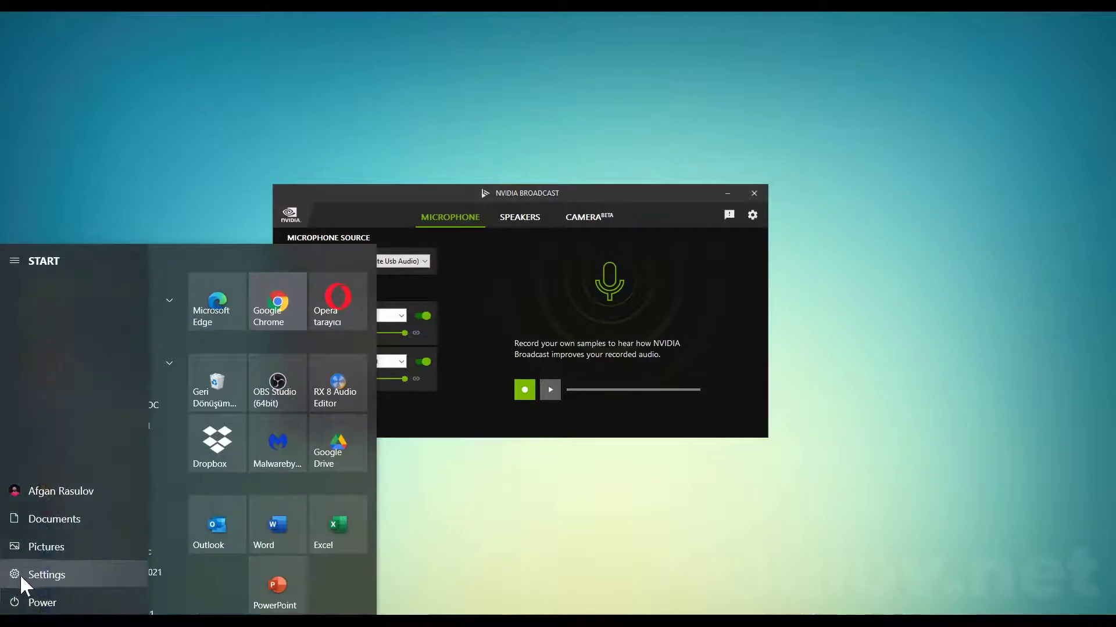
{"action": "left_click", "coordinate": [19, 574]}
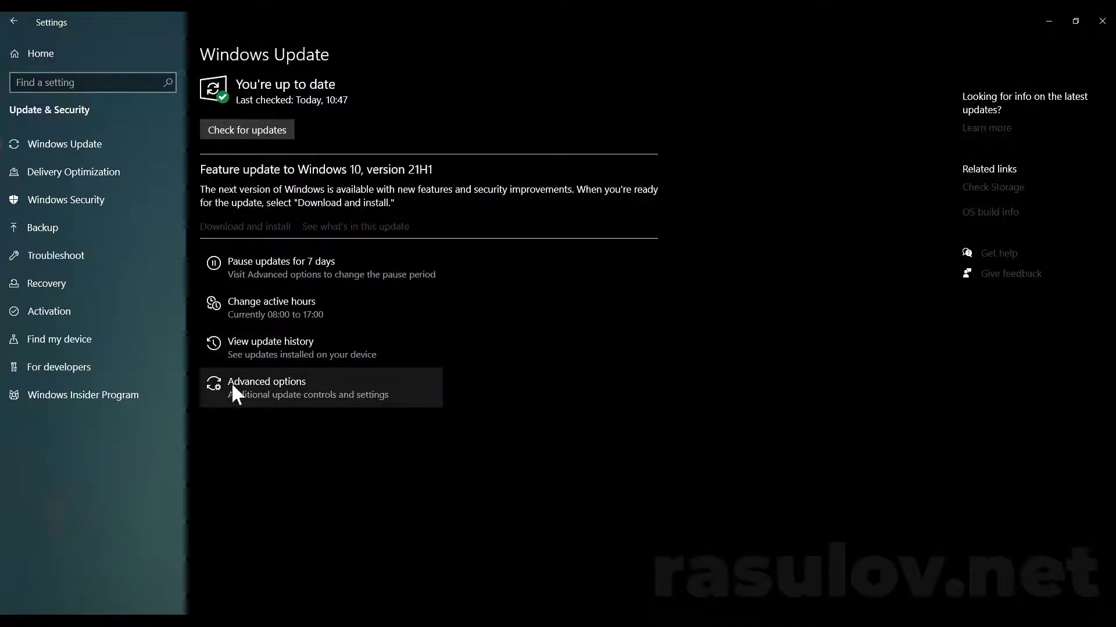
{"action": "left_click", "coordinate": [15, 25]}
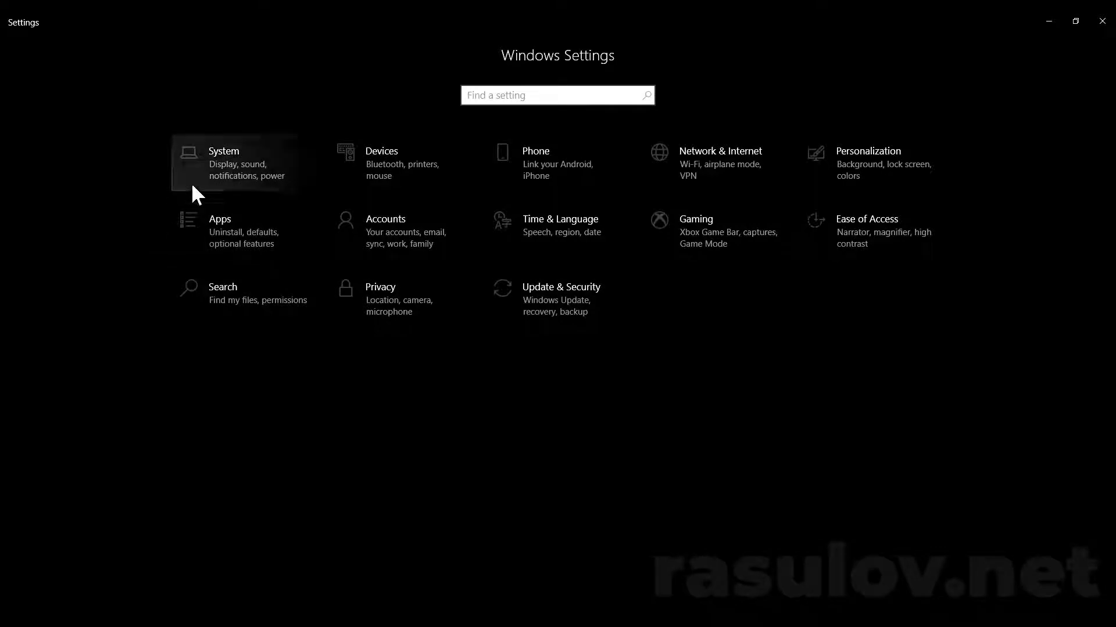
{"action": "left_click", "coordinate": [218, 172]}
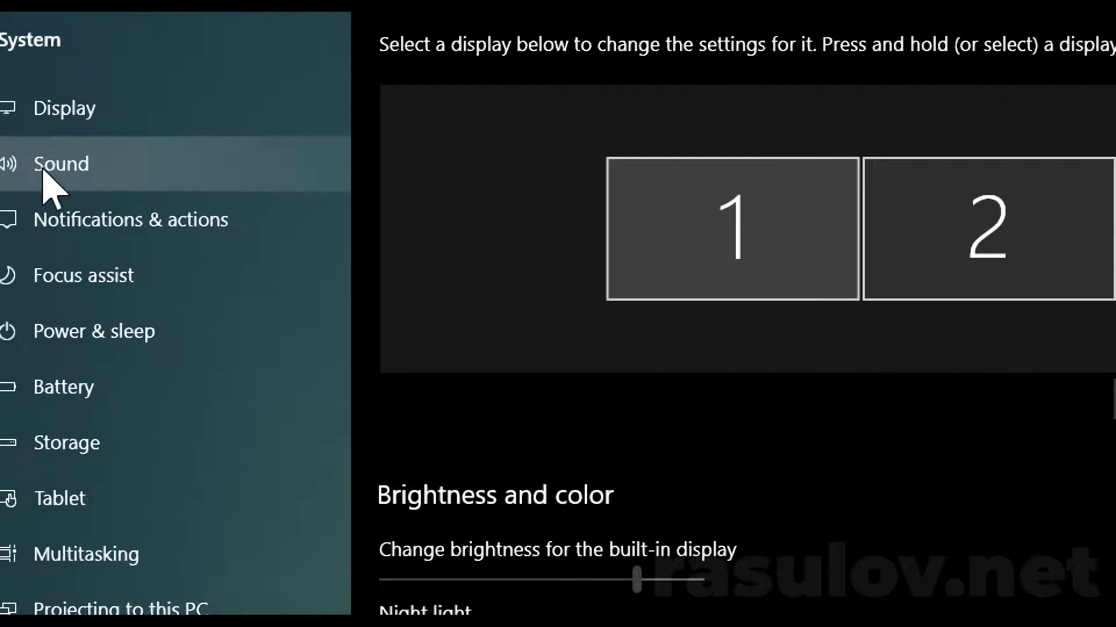
{"action": "left_click", "coordinate": [33, 174]}
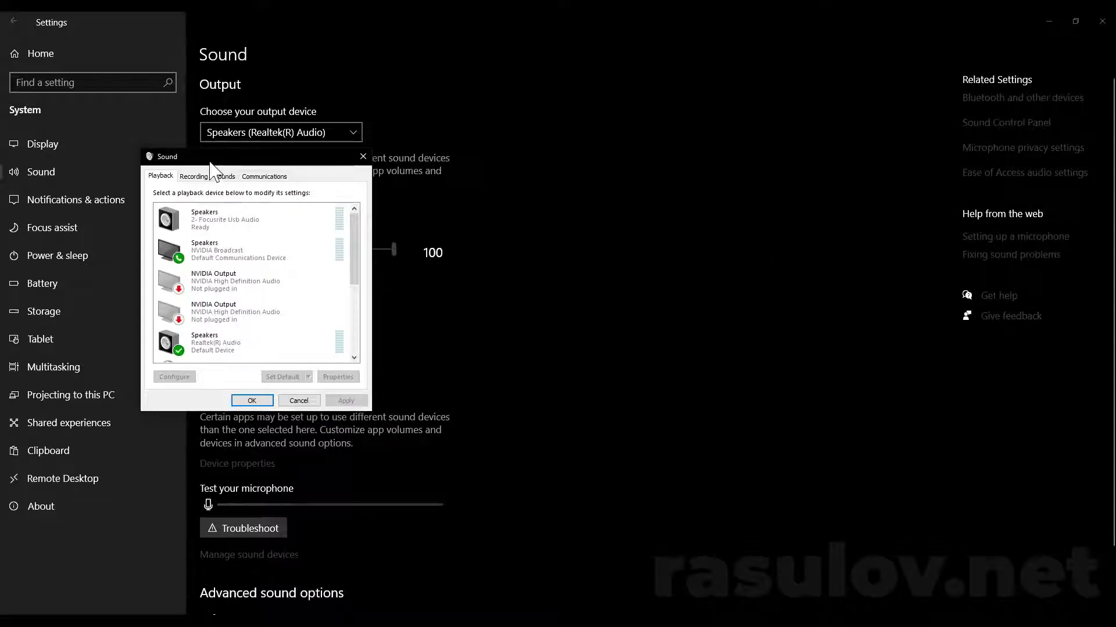
Centre the Sound dialog and select the Analogue 1 + 2 device on the Recording tab.
{"action": "left_click_drag", "start_coordinate": [209, 163], "coordinate": [519, 161]}
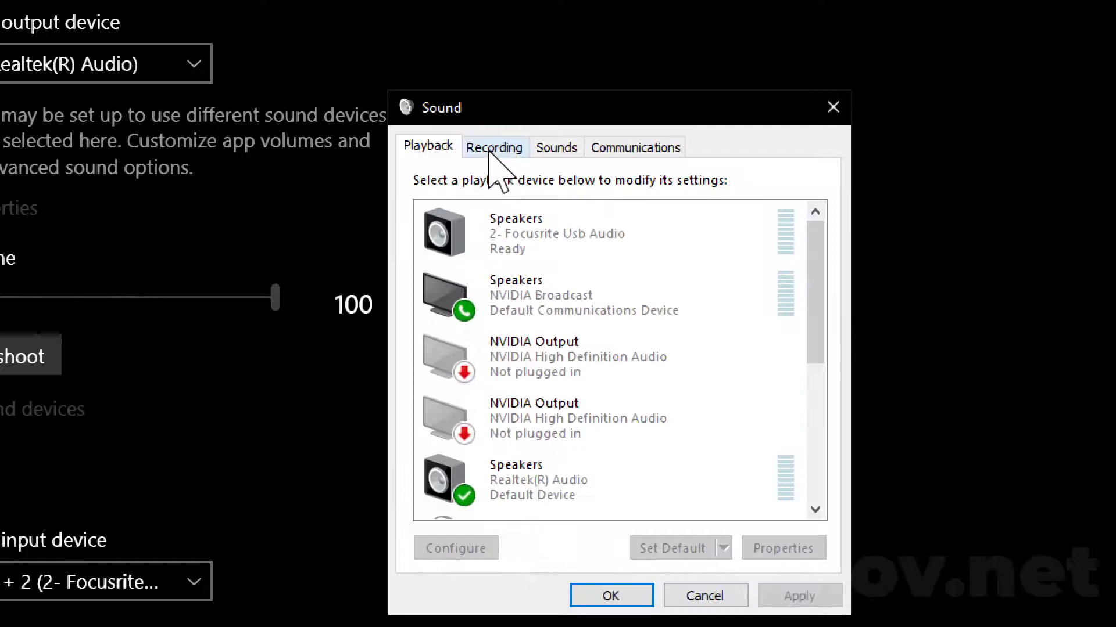
{"action": "left_click", "coordinate": [505, 174]}
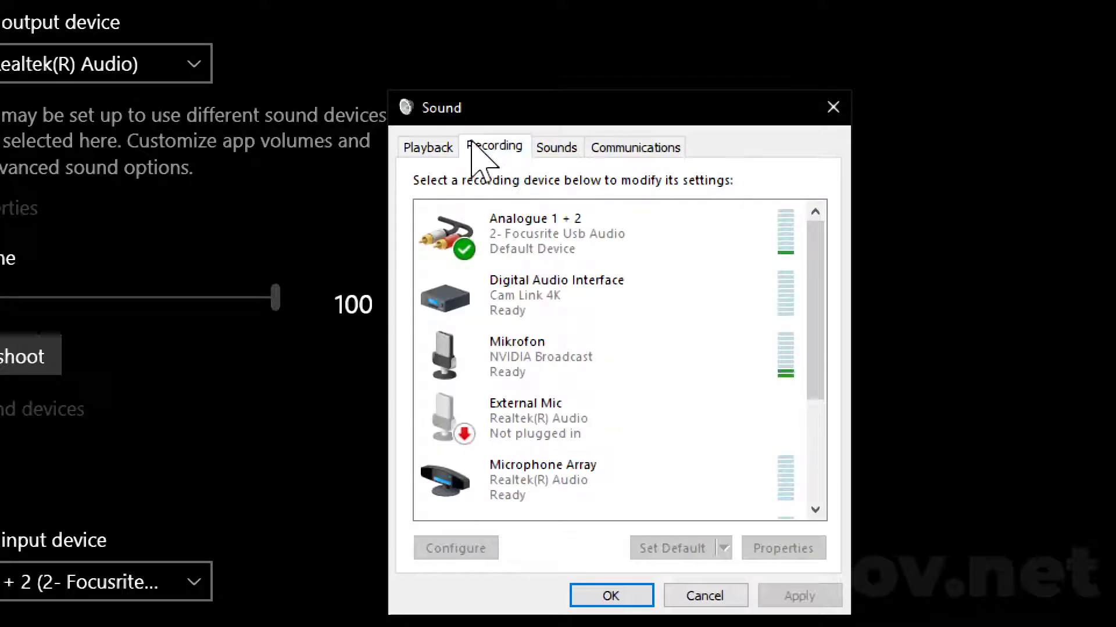
{"action": "left_click", "coordinate": [526, 244]}
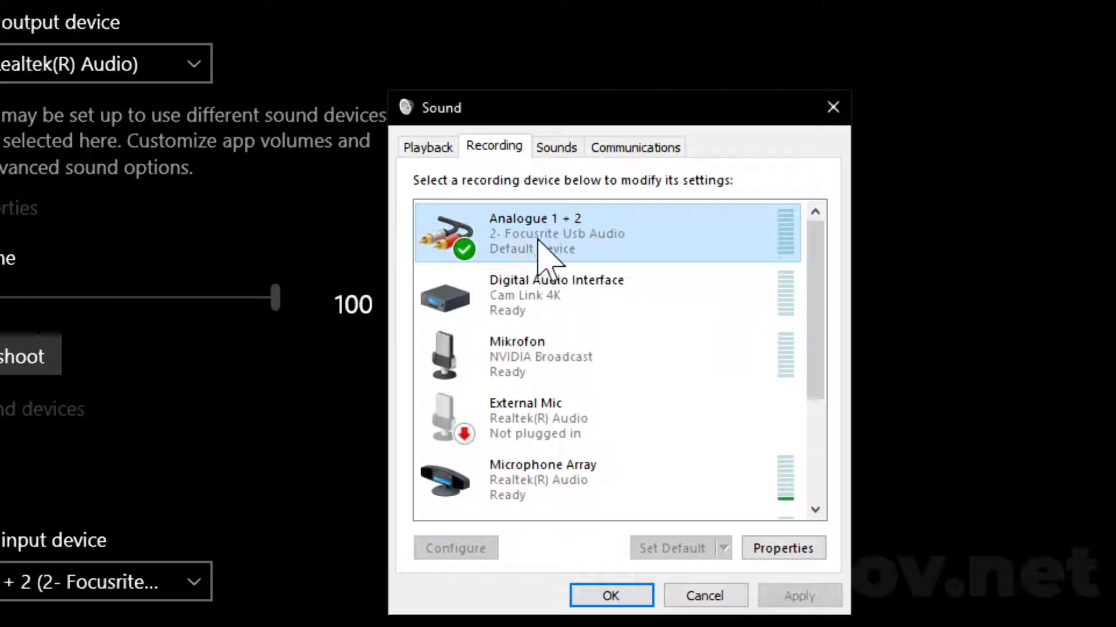
View the Advanced tab of Analogue 1 + 2 Properties, showing 2 channel, 16 bit, 44100 Hz.
{"action": "double_click", "coordinate": [502, 244]}
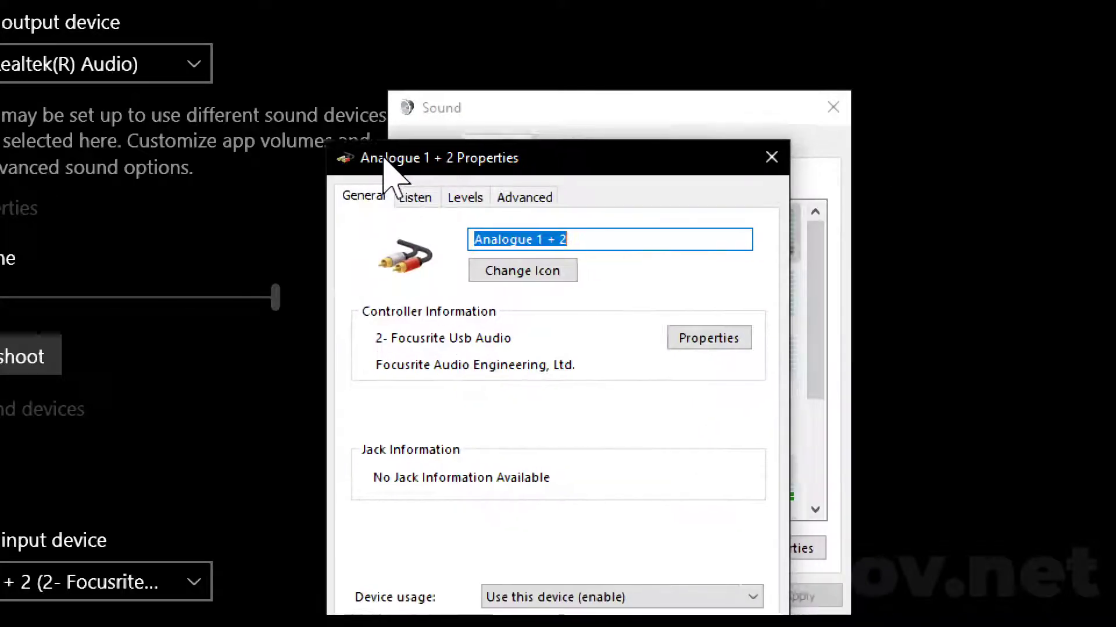
{"action": "left_click", "coordinate": [498, 177]}
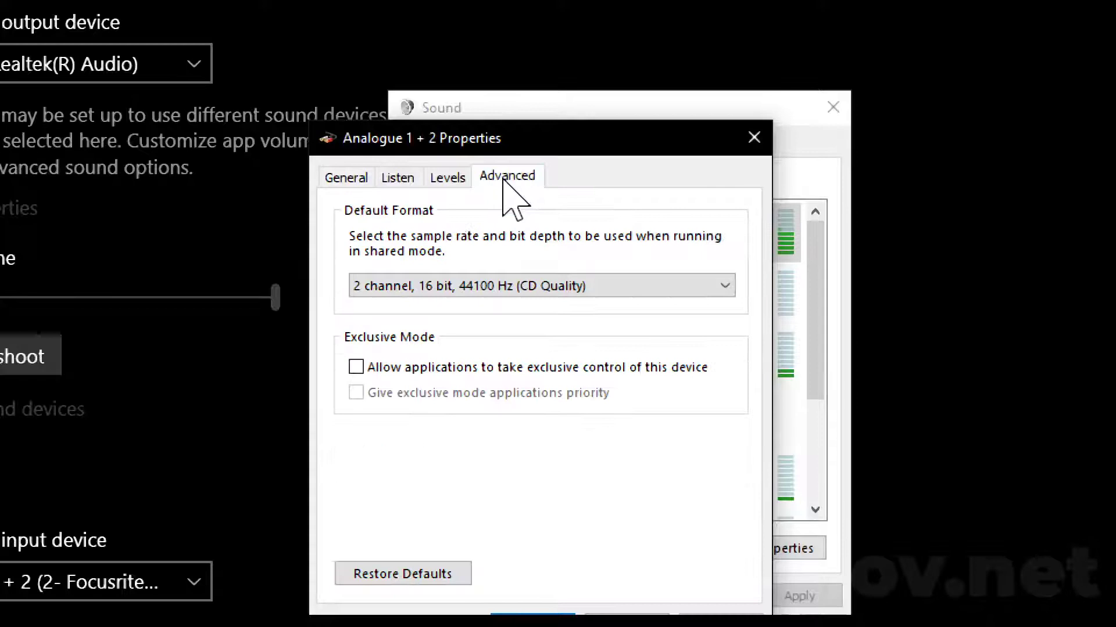
{"action": "left_click_drag", "start_coordinate": [454, 143], "coordinate": [445, 115]}
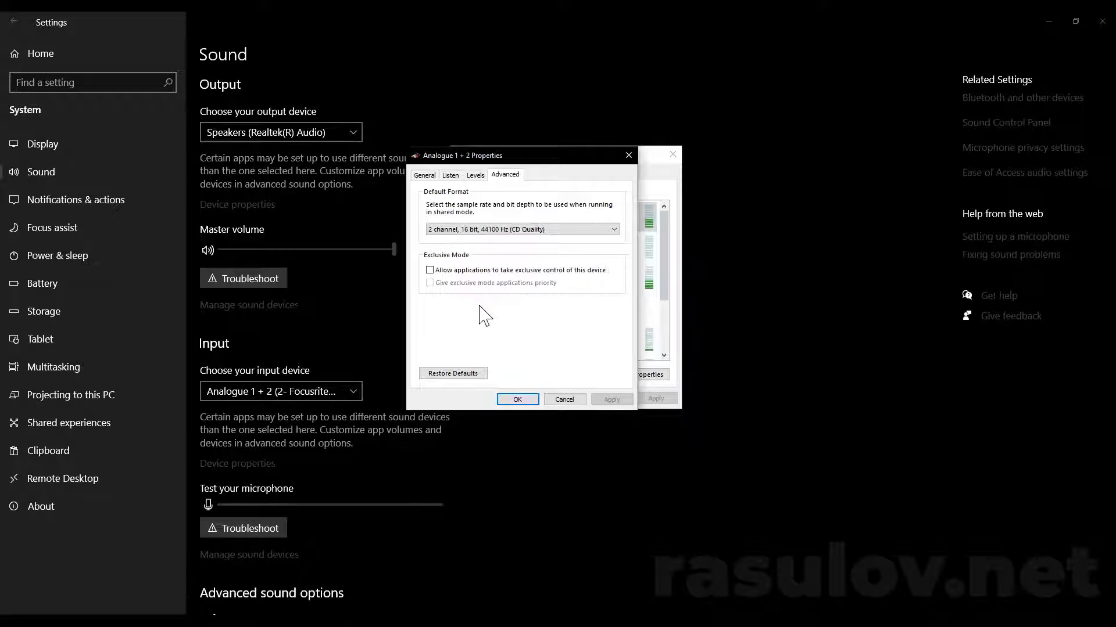
Close the Properties and Sound dialogs with OK and minimize Windows Settings.
{"action": "left_click", "coordinate": [516, 399]}
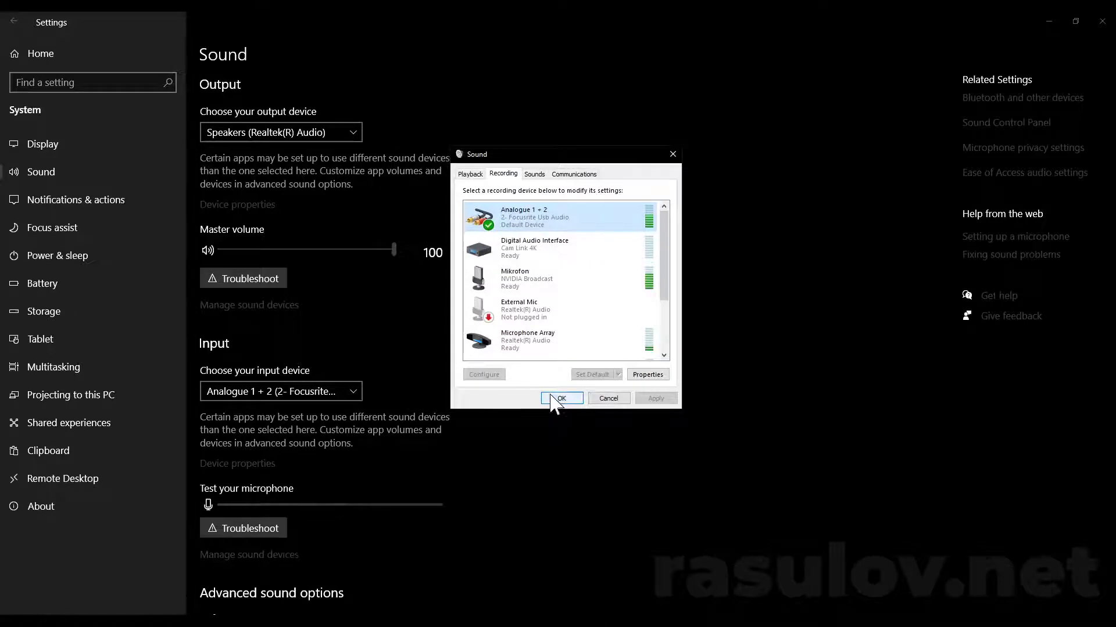
{"action": "left_click", "coordinate": [553, 401]}
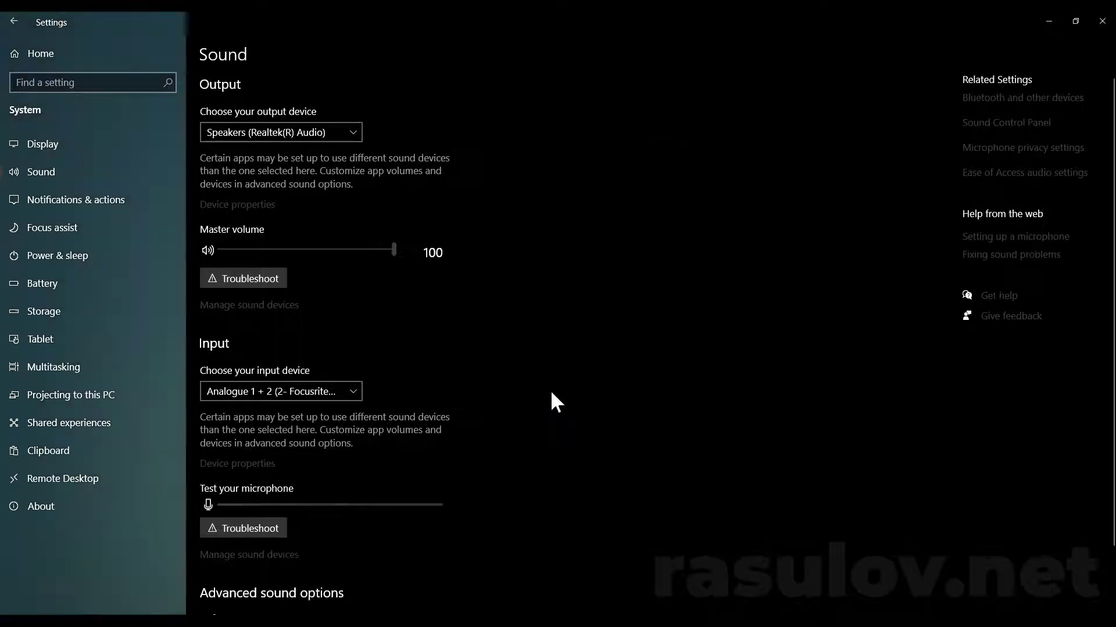
{"action": "left_click", "coordinate": [1047, 22]}
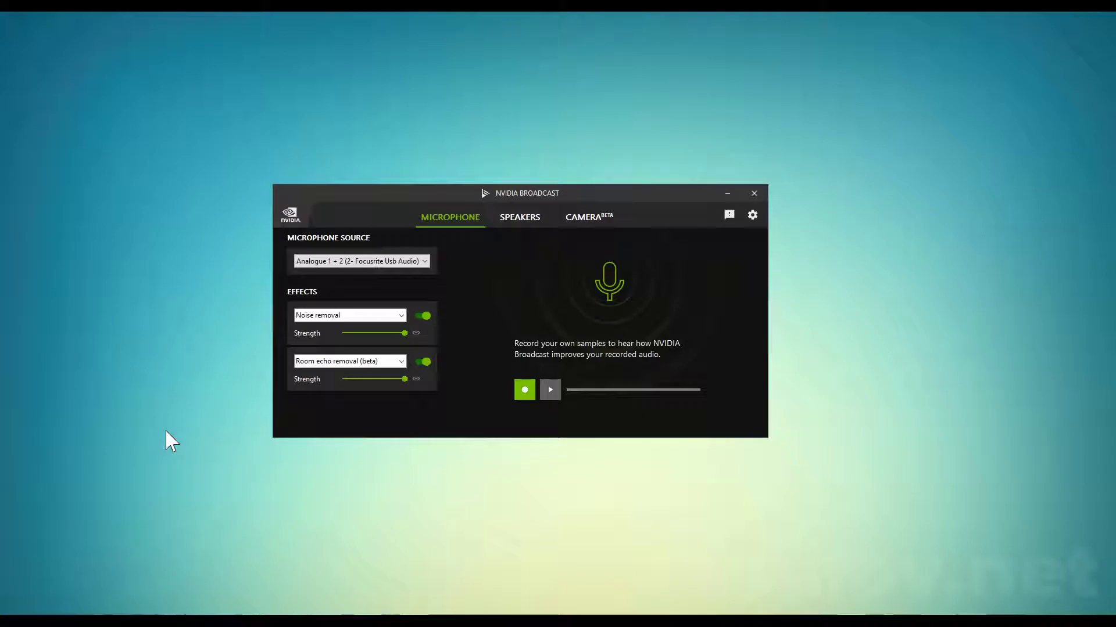
Launch Task Manager by searching Start for 'task'.
{"action": "key", "text": "super"}
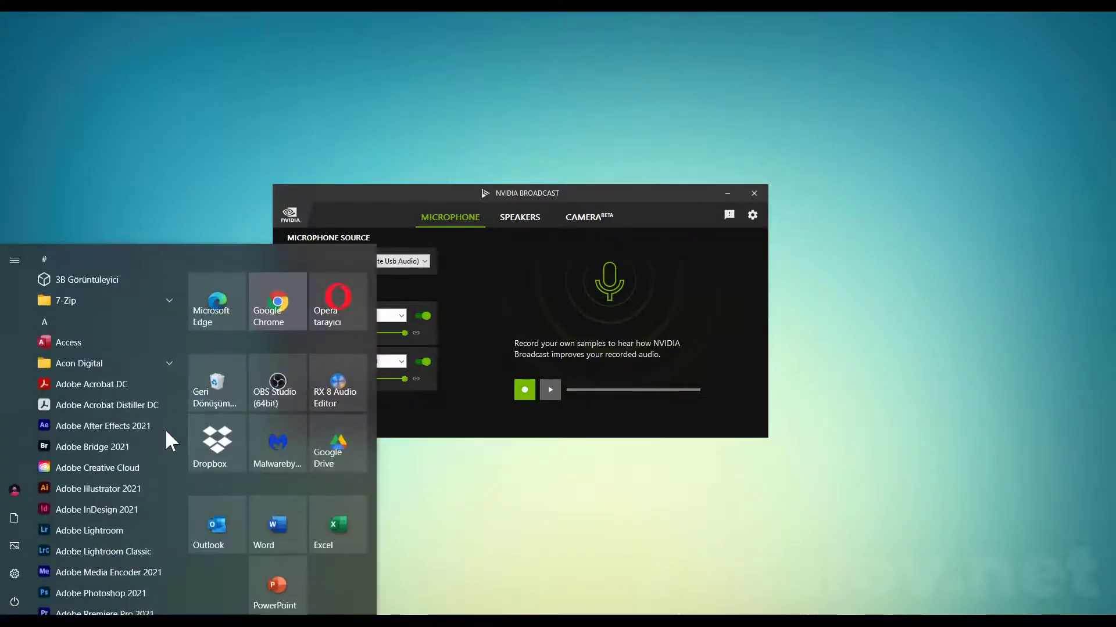
{"action": "type", "text": "tasl"}
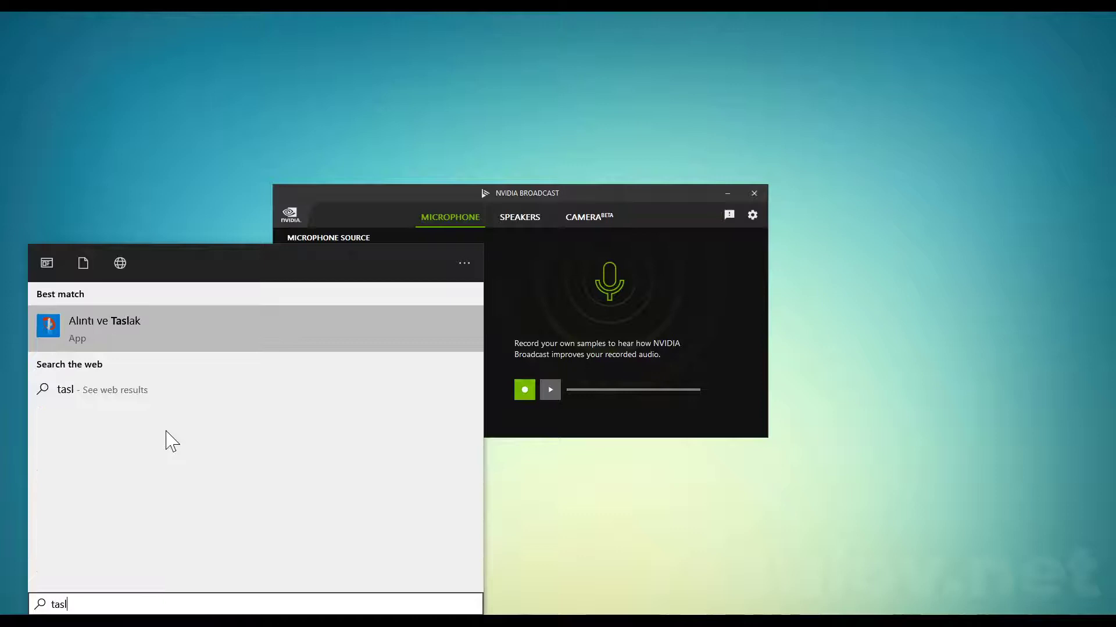
{"action": "key", "text": "BackSpace"}
{"action": "type", "text": "k"}
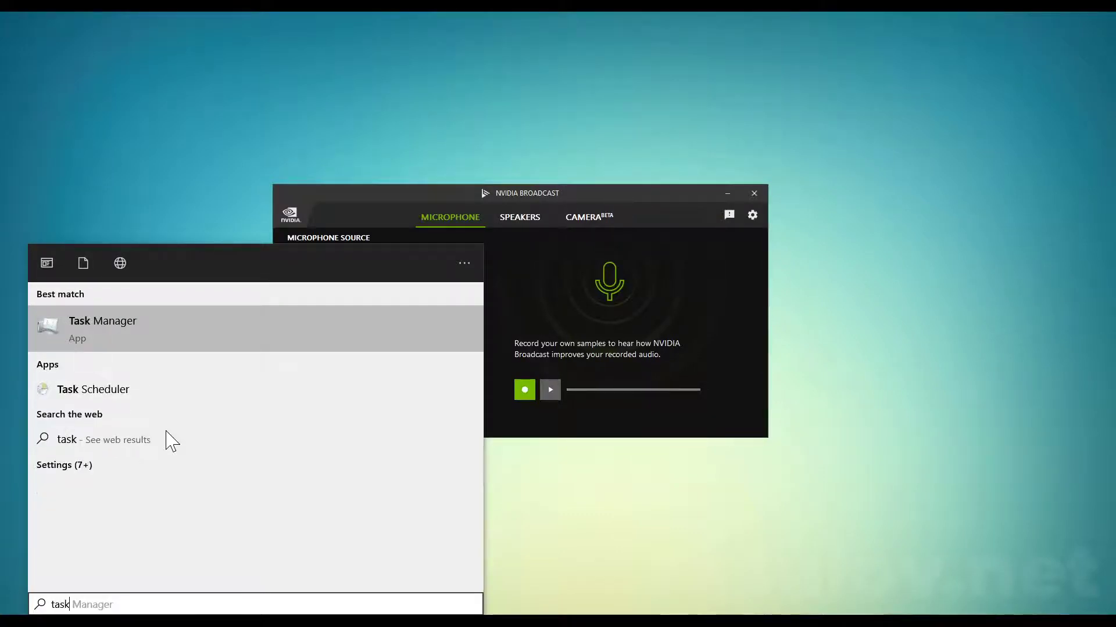
{"action": "key", "text": "Return"}
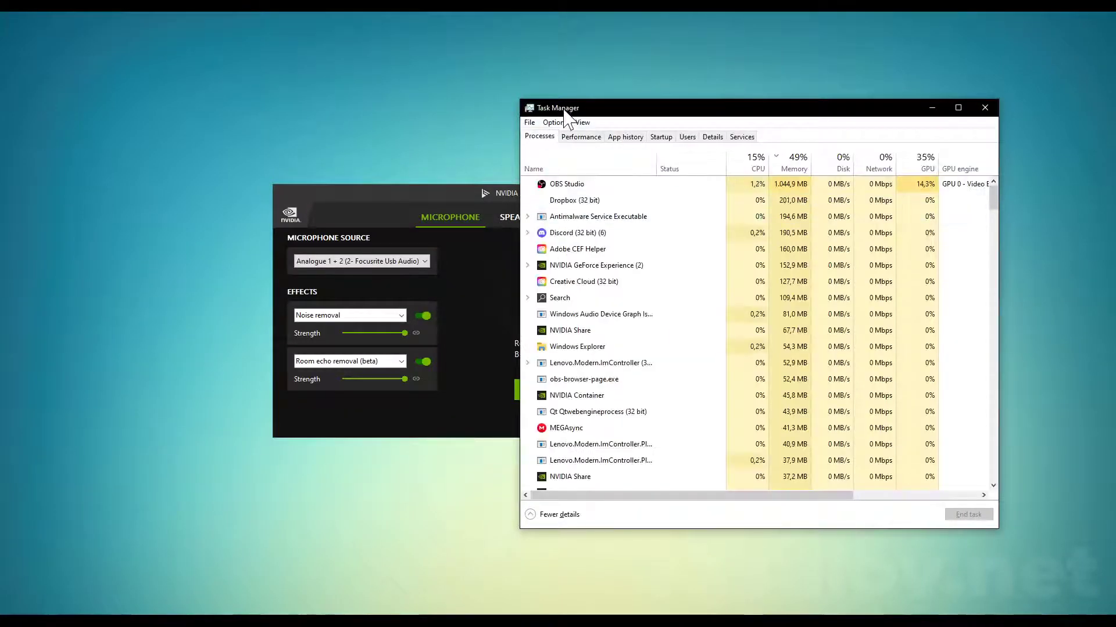
Move Task Manager left and select audiodg.exe on the Details tab.
{"action": "left_click_drag", "start_coordinate": [564, 113], "coordinate": [312, 88]}
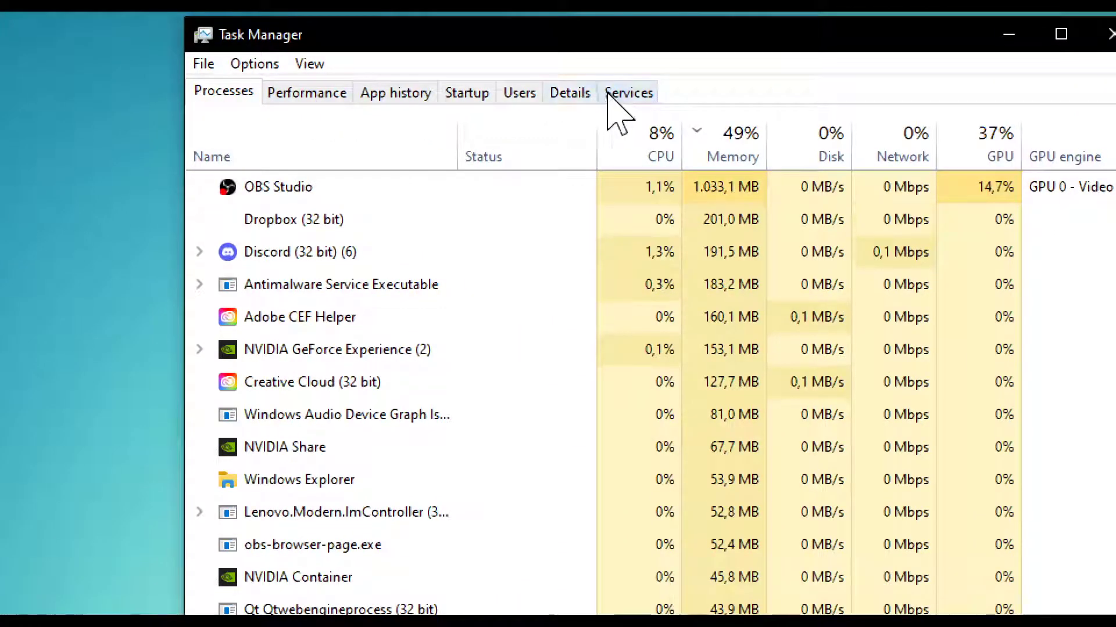
{"action": "left_click", "coordinate": [576, 94]}
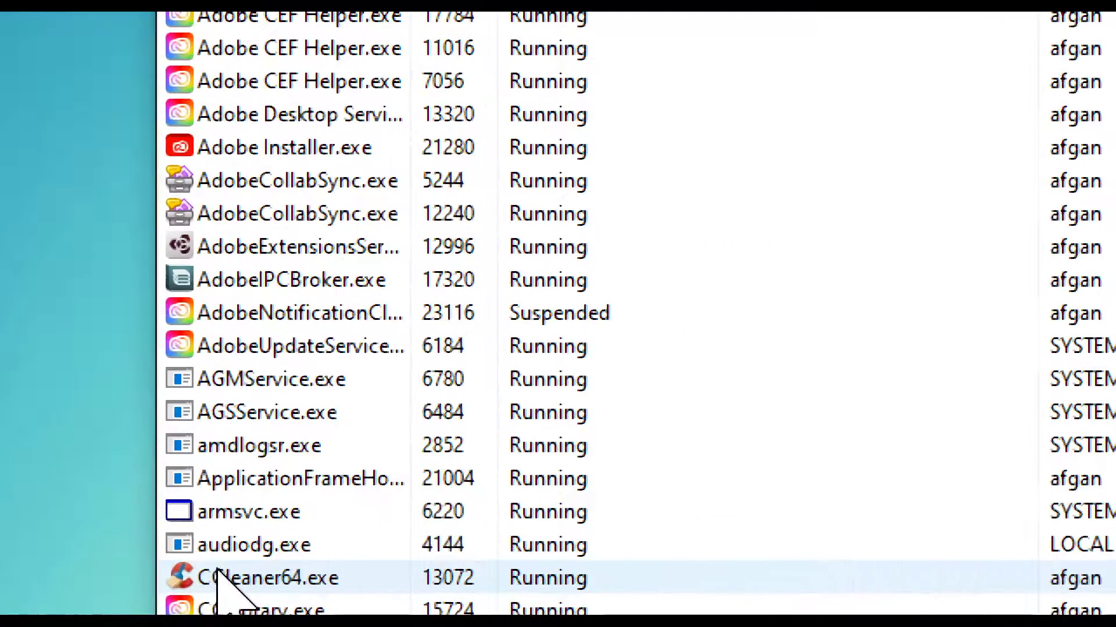
{"action": "left_click", "coordinate": [283, 546]}
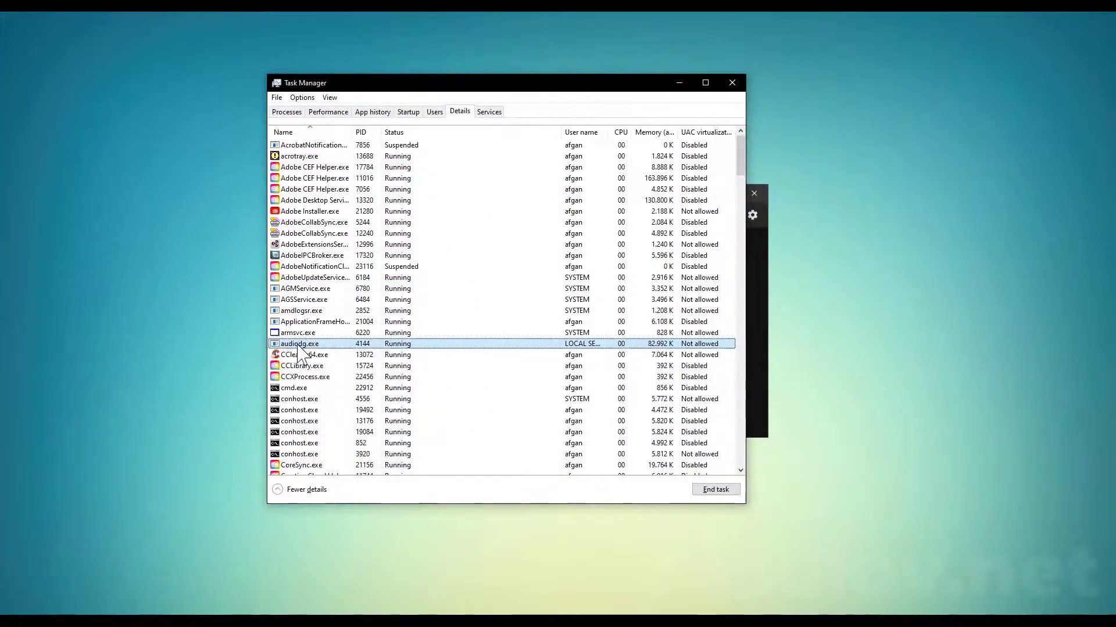
Limit audiodg.exe's processor affinity to CPU 15 only.
{"action": "right_click", "coordinate": [307, 349]}
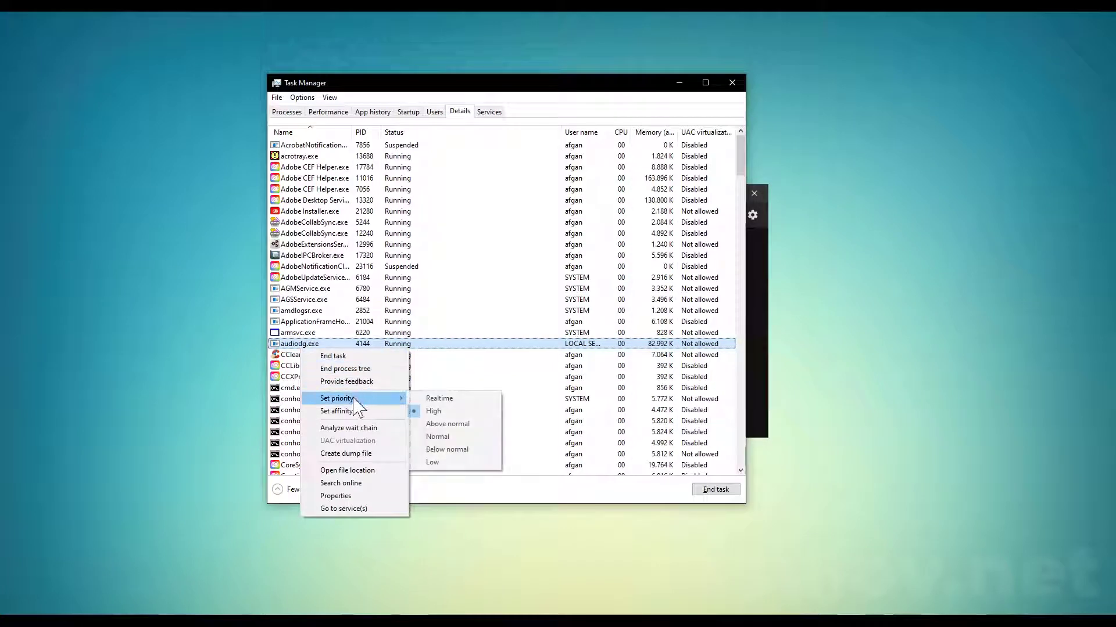
{"action": "mouse_move", "coordinate": [389, 402]}
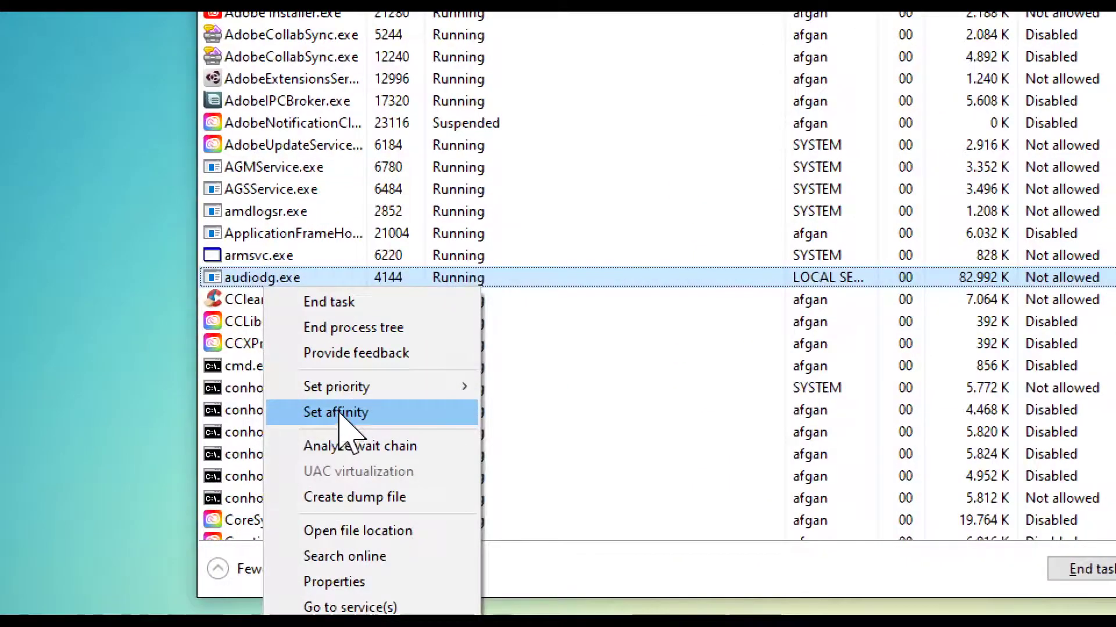
{"action": "left_click", "coordinate": [337, 411]}
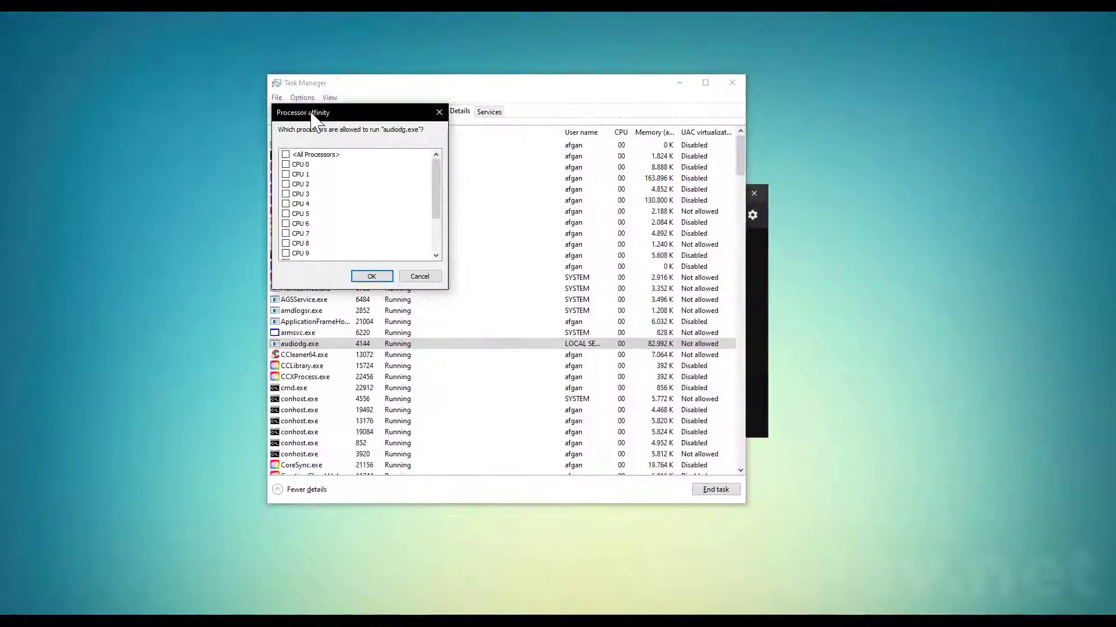
{"action": "left_click_drag", "start_coordinate": [314, 116], "coordinate": [456, 220]}
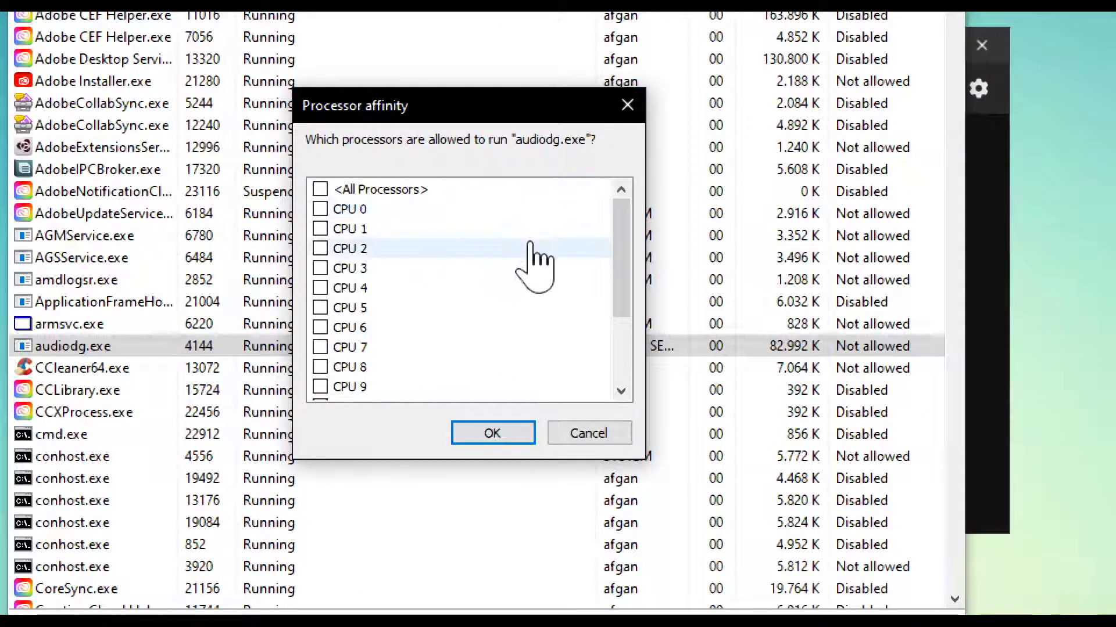
{"action": "left_click_drag", "start_coordinate": [621, 269], "coordinate": [624, 348]}
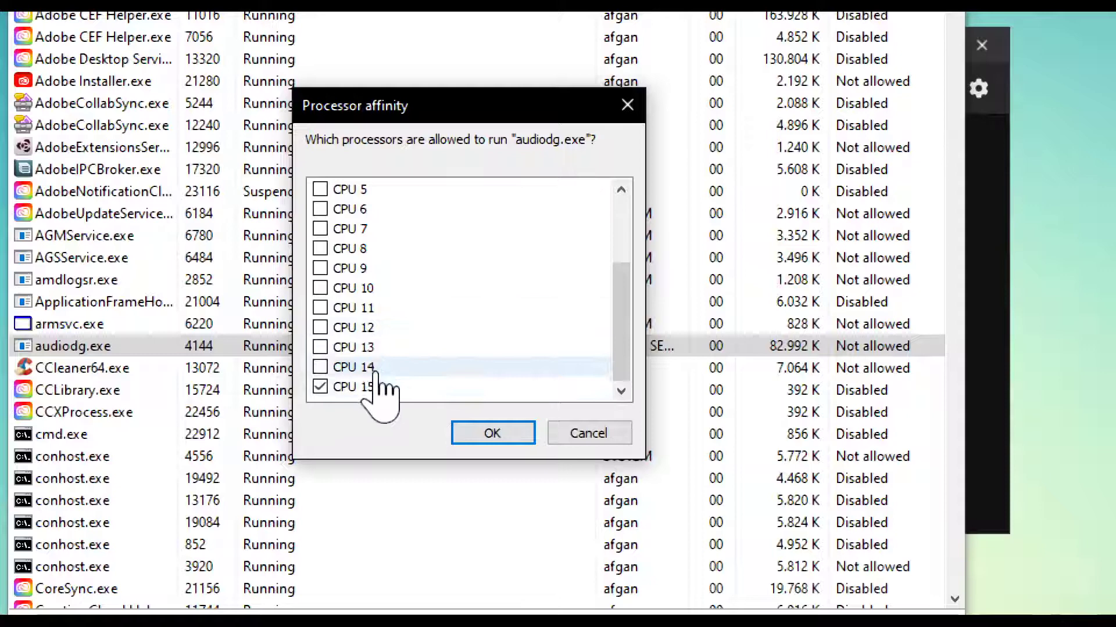
{"action": "left_click_drag", "start_coordinate": [622, 349], "coordinate": [615, 279]}
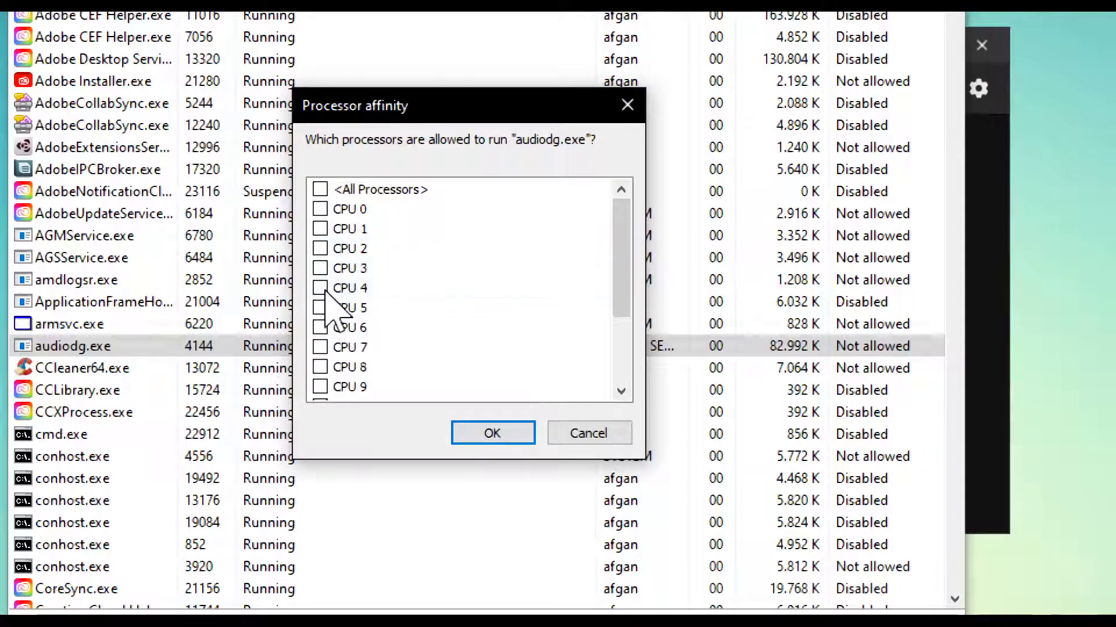
{"action": "left_click", "coordinate": [482, 433]}
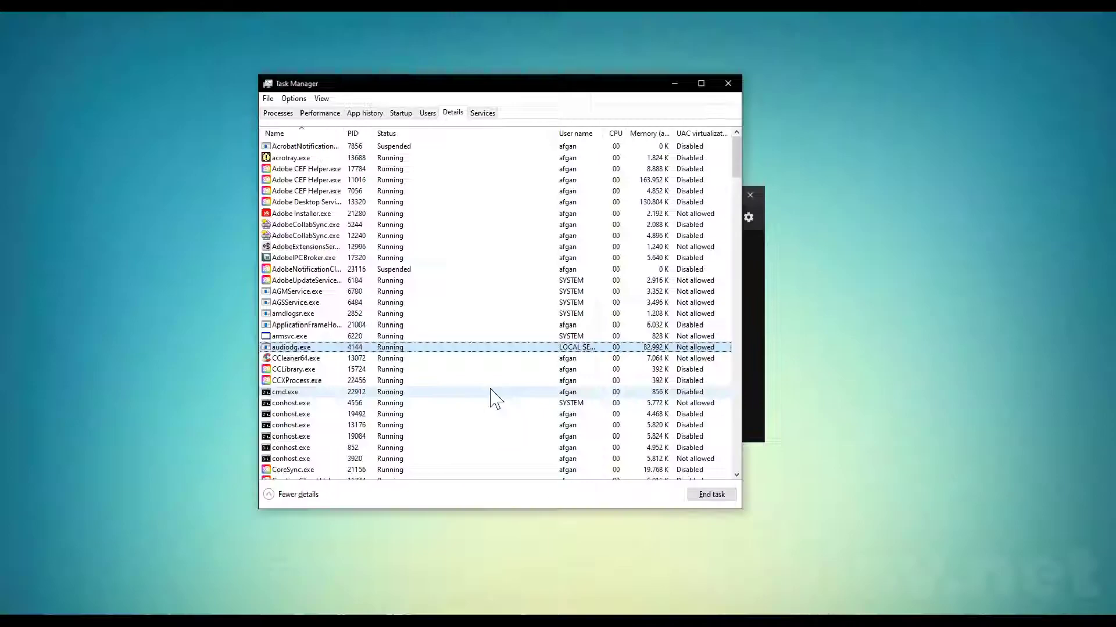
Minimize Task Manager, then confirm OBS's Audio sample rate is 44.1 kHz and close Settings.
{"action": "left_click", "coordinate": [677, 83]}
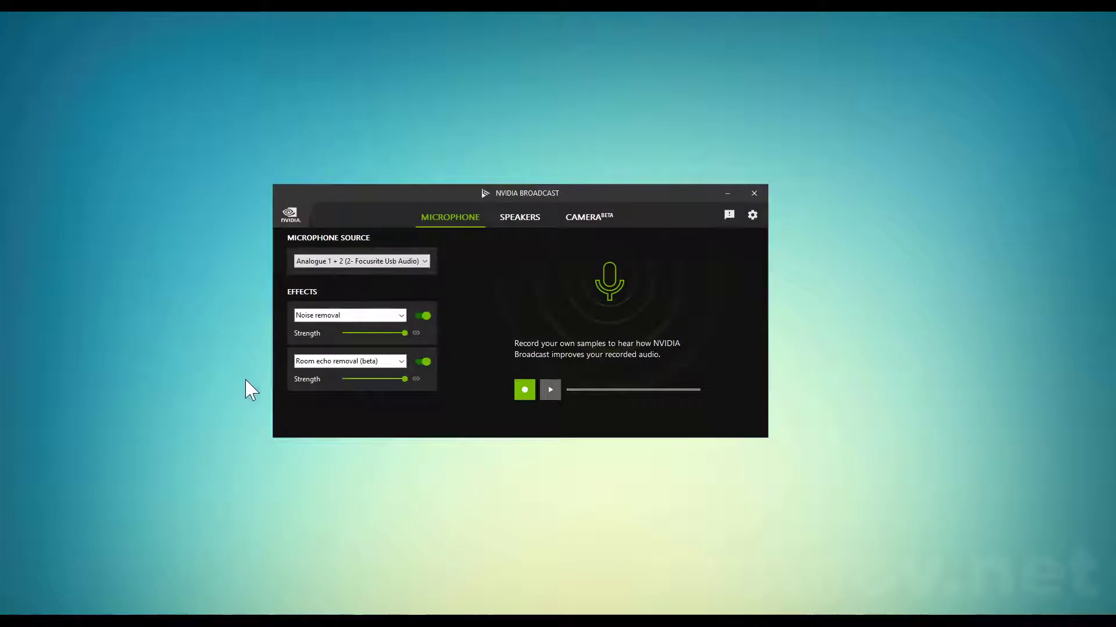
{"action": "key", "text": "alt+Tab"}
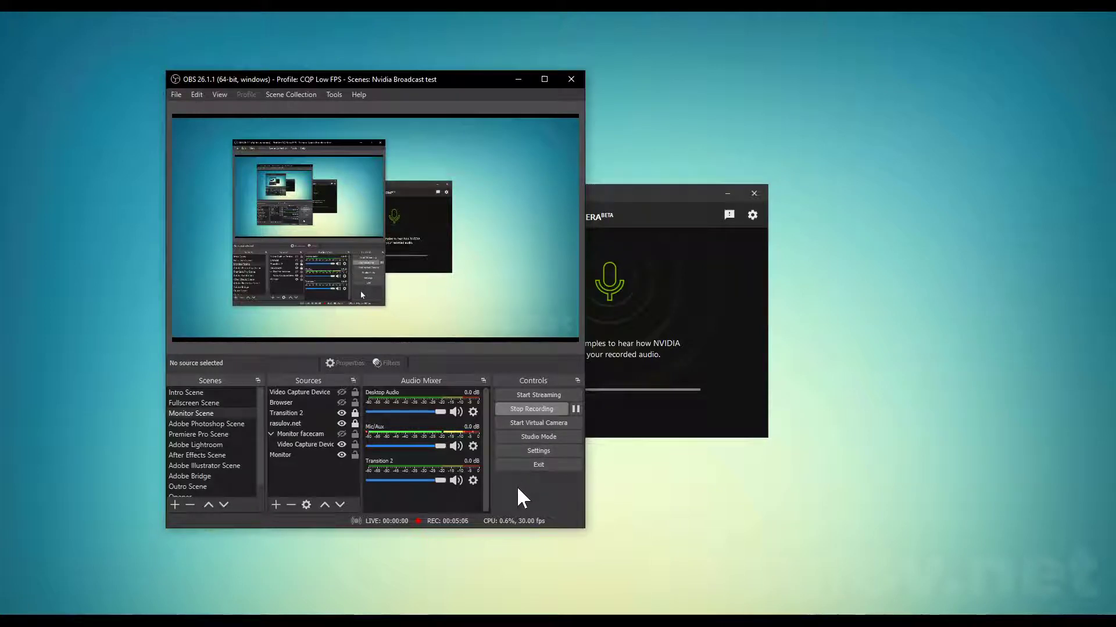
{"action": "left_click", "coordinate": [521, 450]}
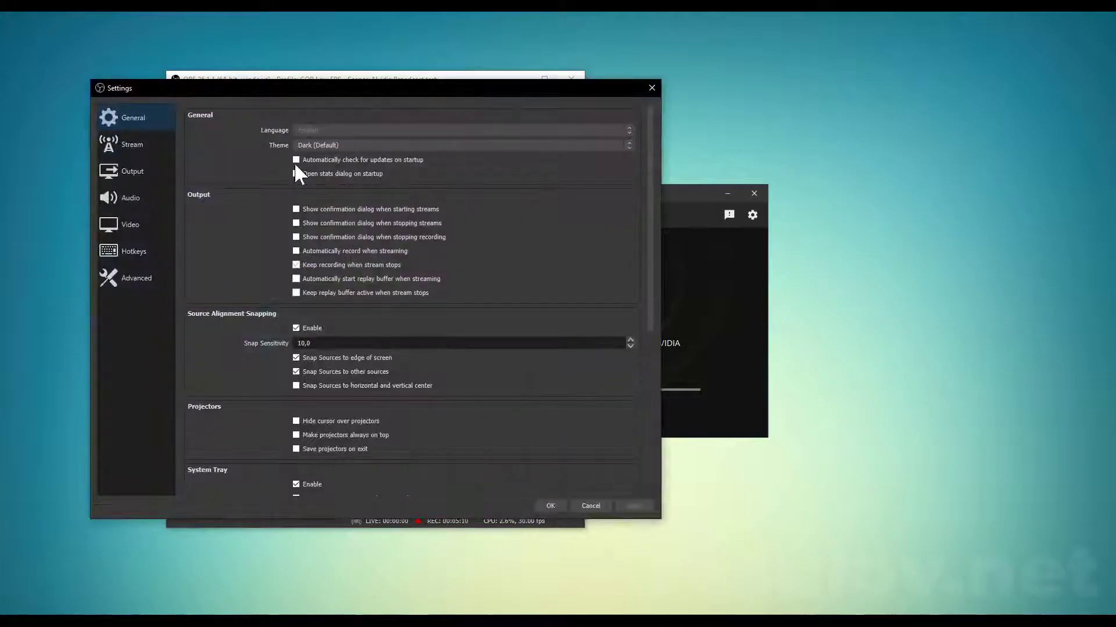
{"action": "left_click_drag", "start_coordinate": [263, 89], "coordinate": [360, 79]}
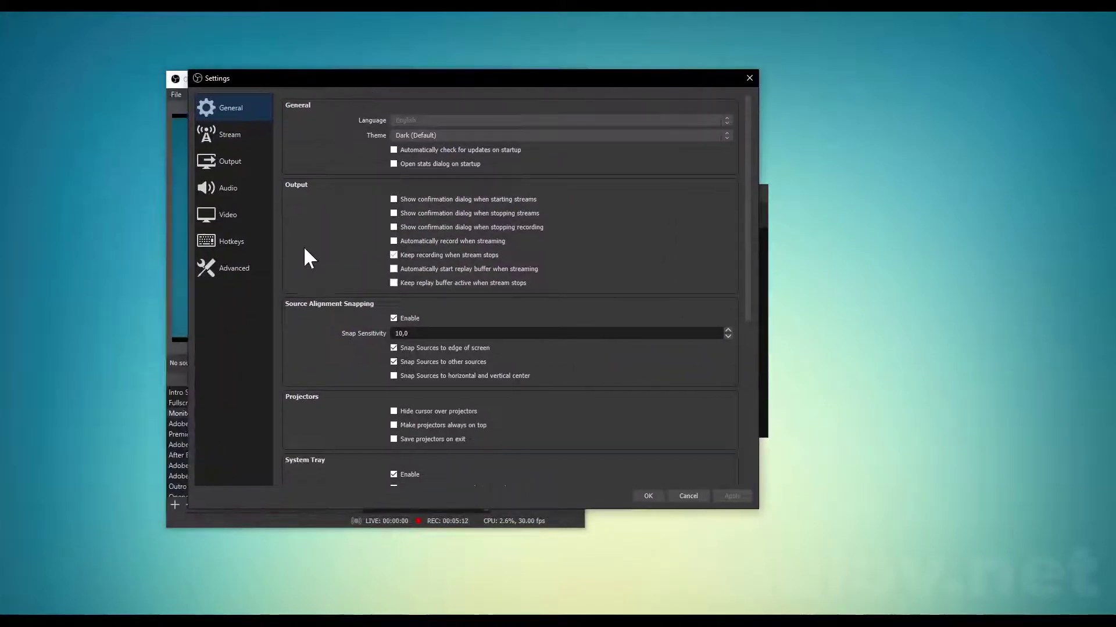
{"action": "left_click", "coordinate": [222, 187]}
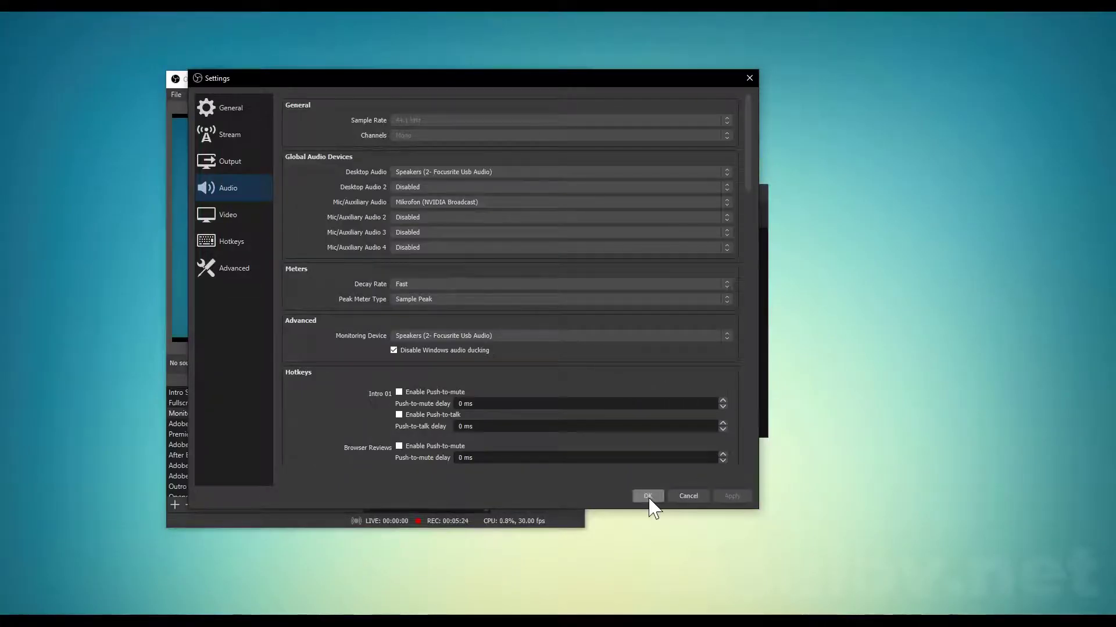
{"action": "left_click", "coordinate": [647, 497]}
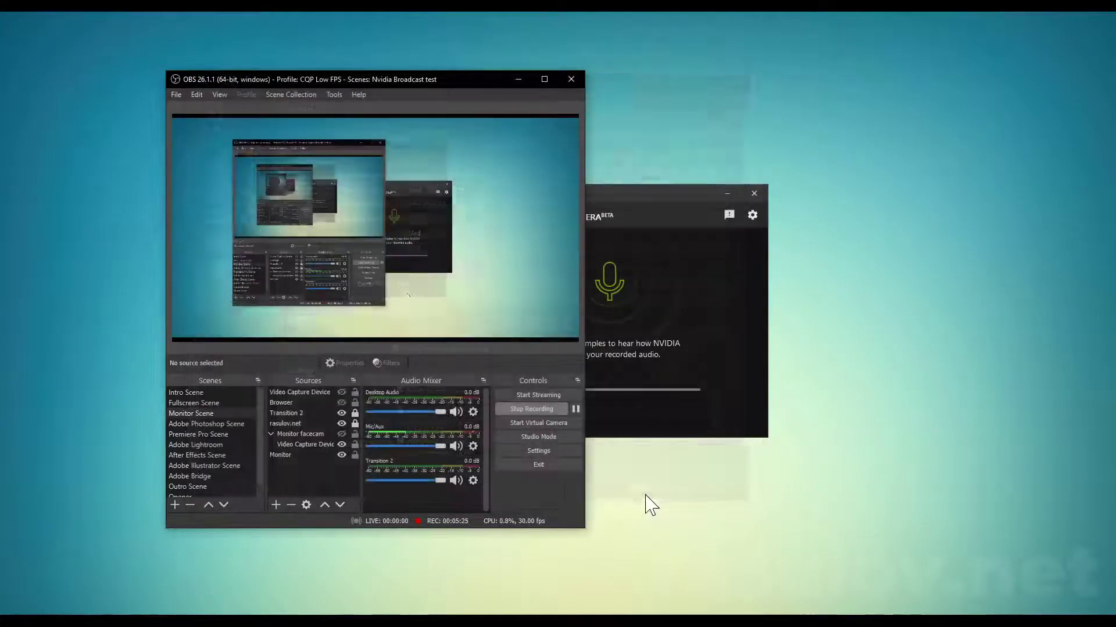
Minimize OBS to reveal Task Manager's Details list with audiodg.exe.
{"action": "left_click", "coordinate": [516, 81]}
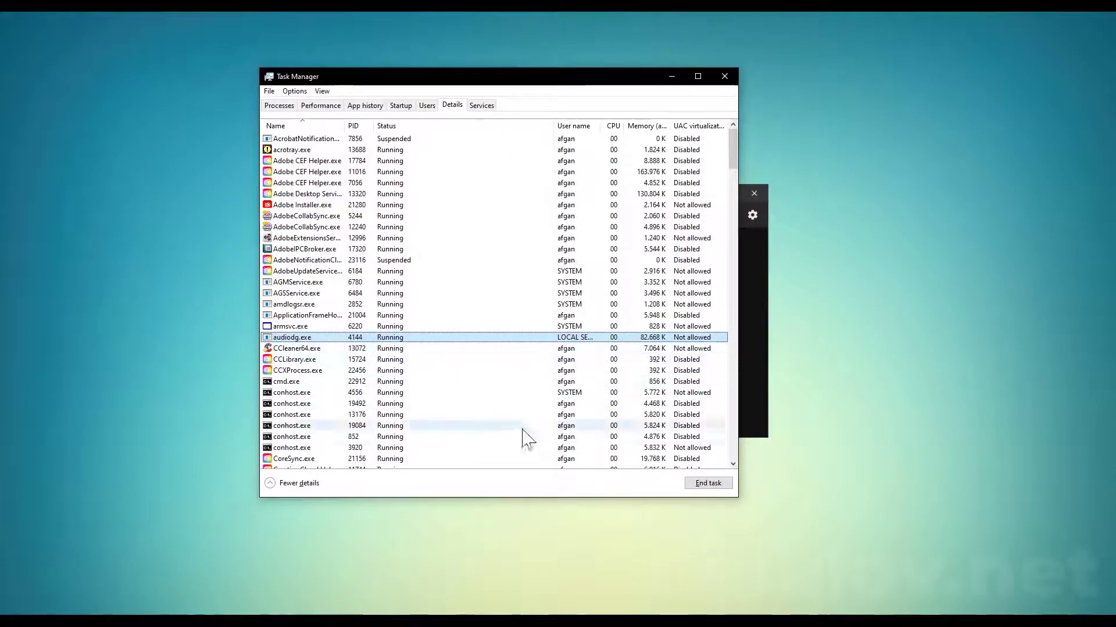
Bring Process Lasso Pro forward and check audiodg.exe shows High priority and CPU affinity 15.
{"action": "left_click", "coordinate": [258, 572]}
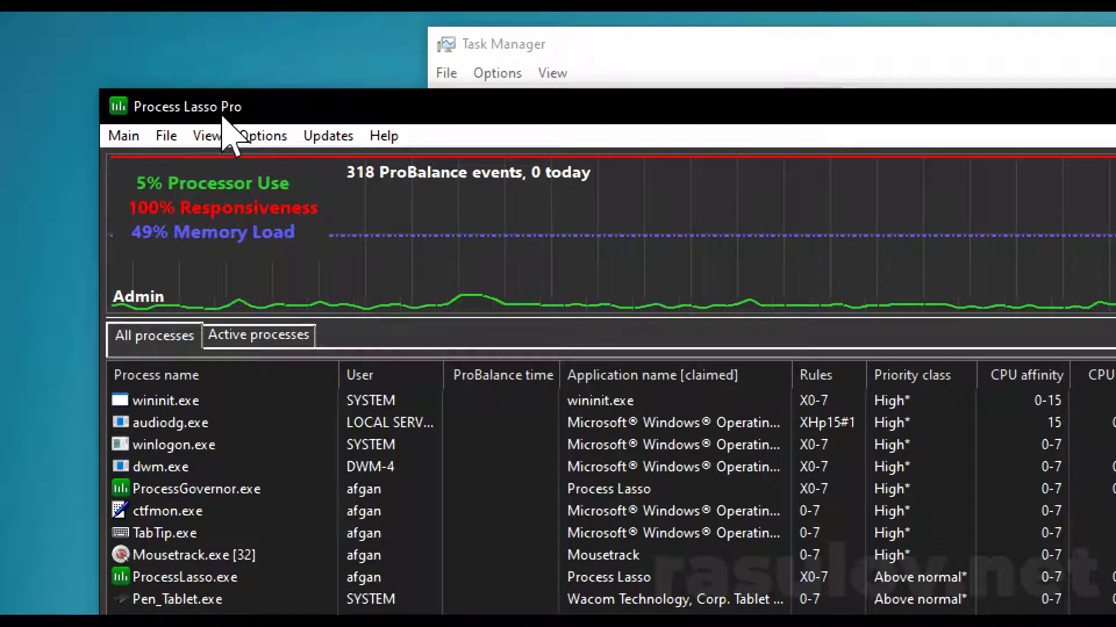
{"action": "left_click_drag", "start_coordinate": [293, 116], "coordinate": [289, 80]}
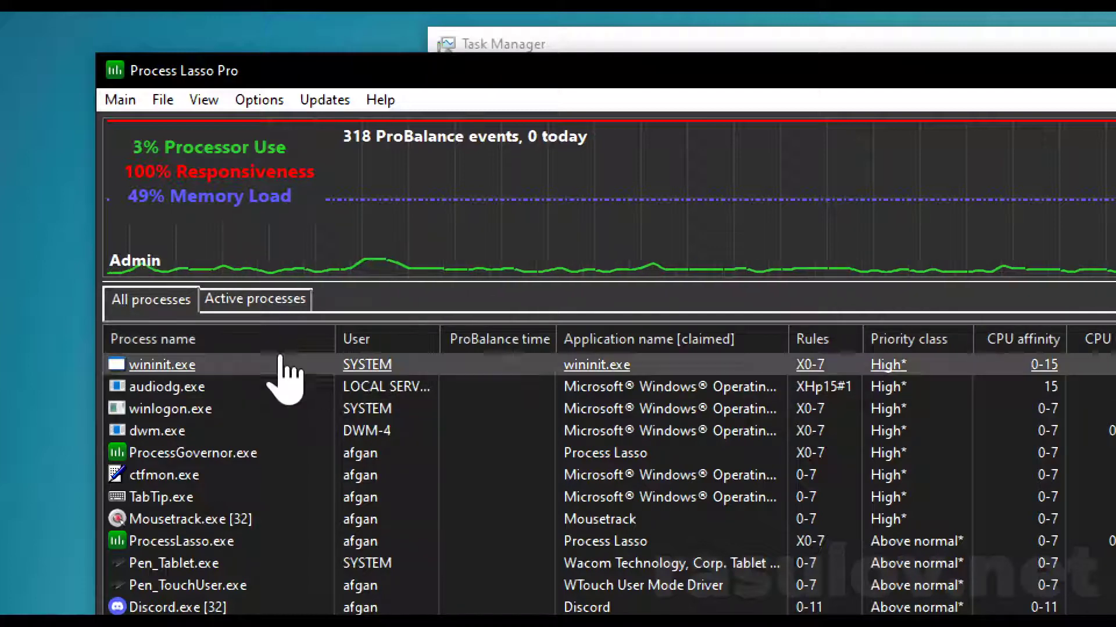
{"action": "mouse_move", "coordinate": [287, 361]}
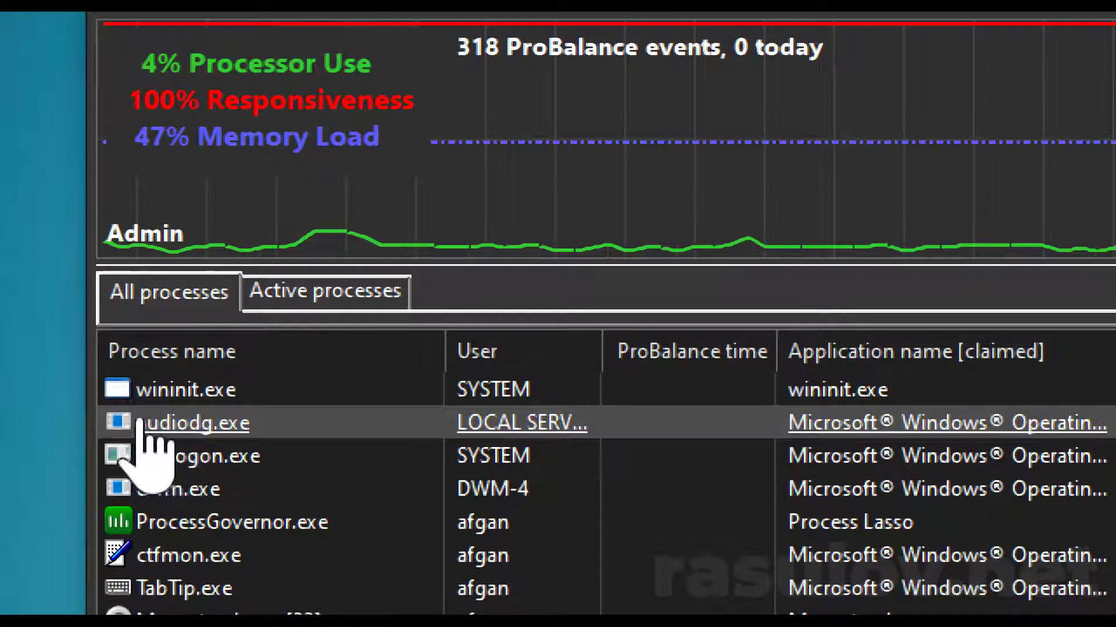
{"action": "mouse_move", "coordinate": [215, 430]}
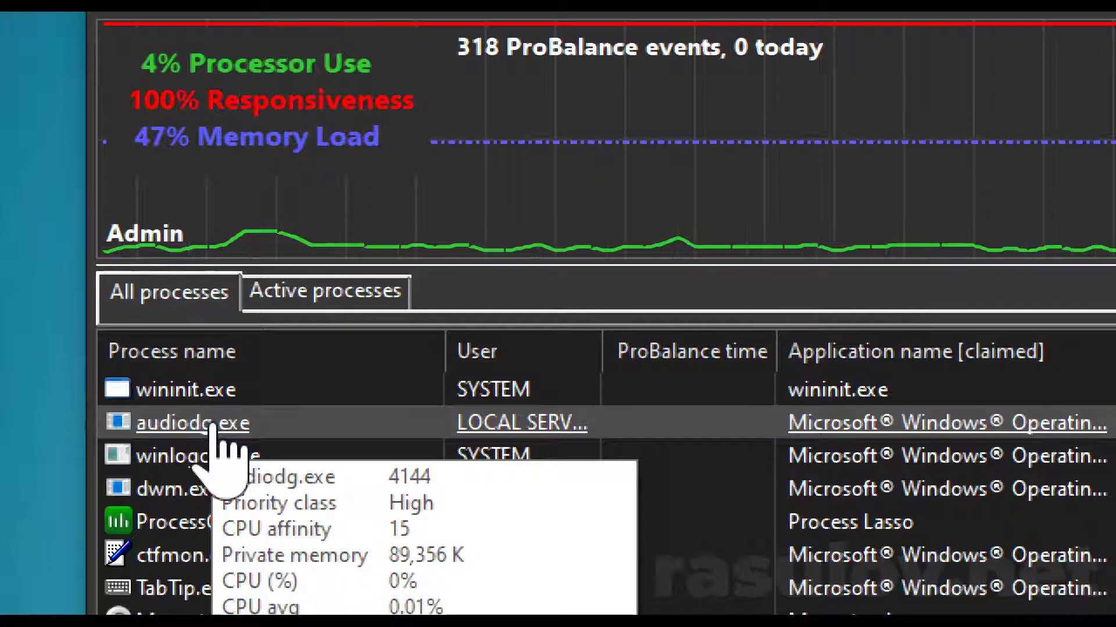
Open Process Lasso's always-on CPU affinity selection for audiodg.exe, with only CPU 15 ticked.
{"action": "right_click", "coordinate": [210, 423]}
{"action": "mouse_move", "coordinate": [224, 427]}
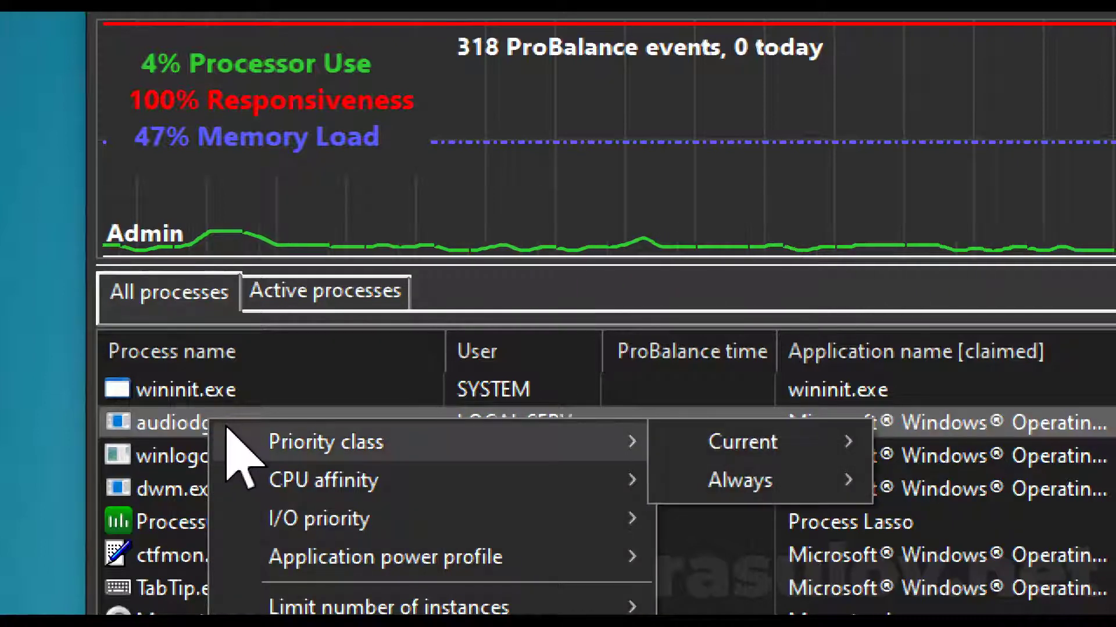
{"action": "mouse_move", "coordinate": [685, 479]}
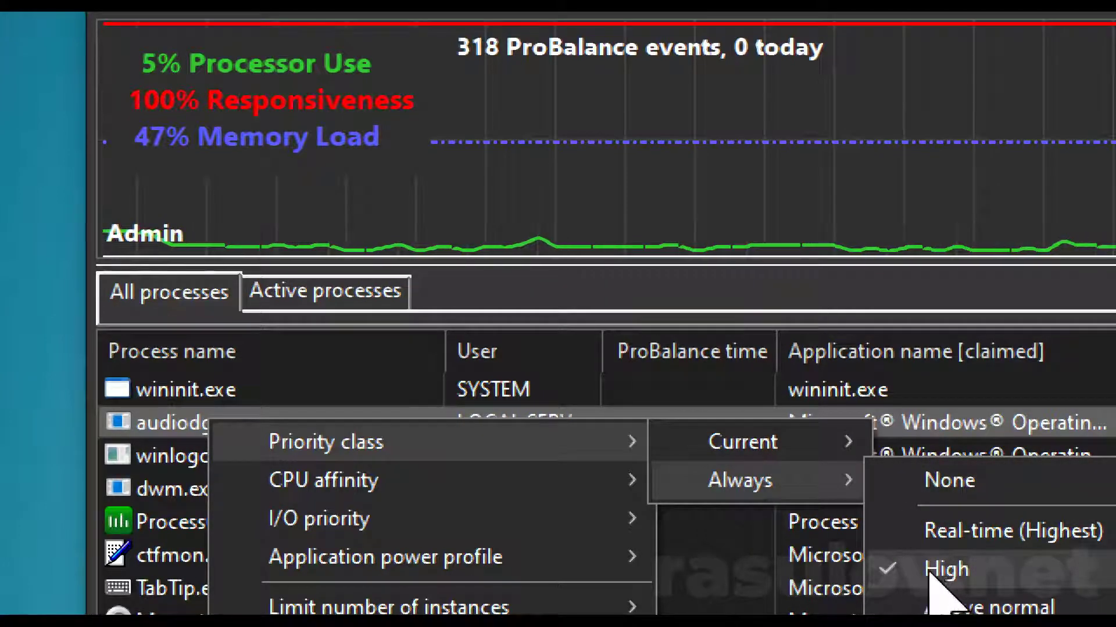
{"action": "mouse_move", "coordinate": [511, 491]}
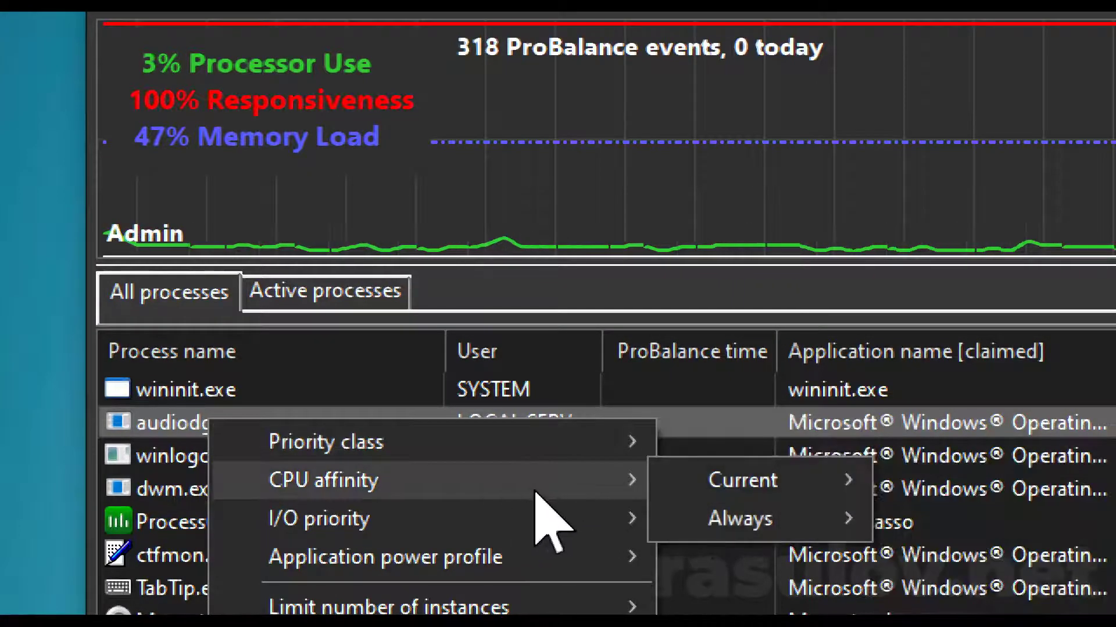
{"action": "mouse_move", "coordinate": [746, 519]}
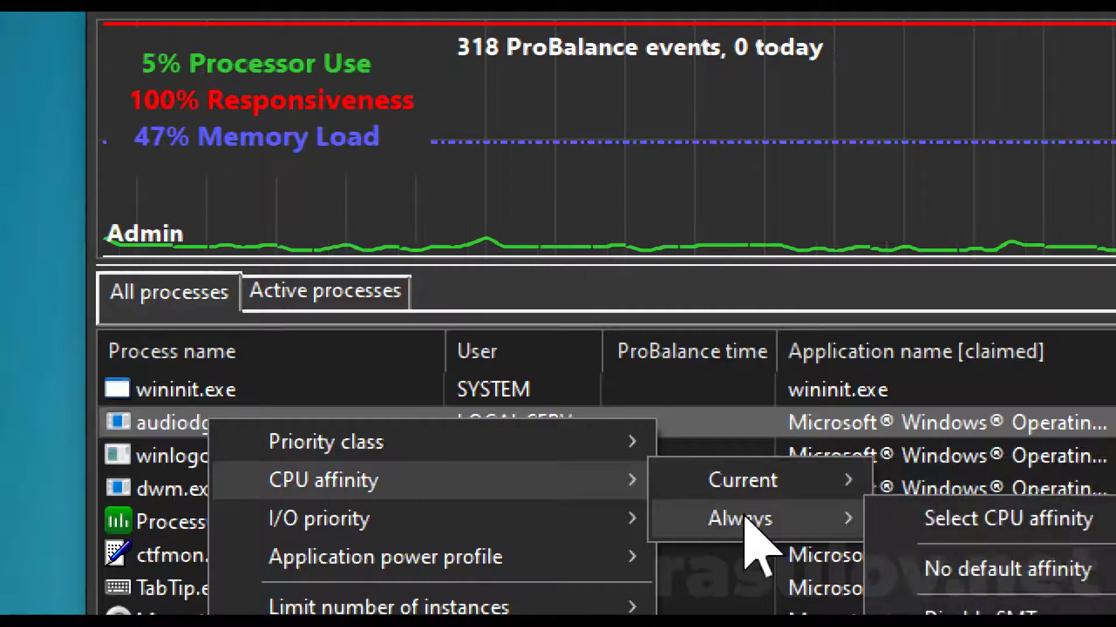
{"action": "left_click", "coordinate": [904, 519]}
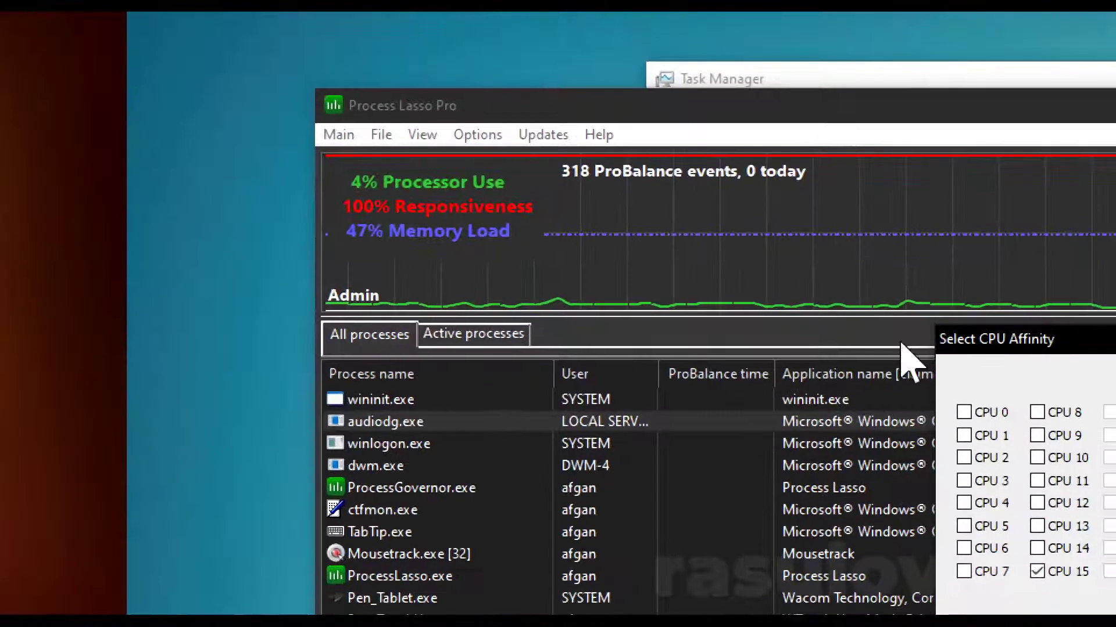
{"action": "left_click_drag", "start_coordinate": [1058, 297], "coordinate": [270, 51]}
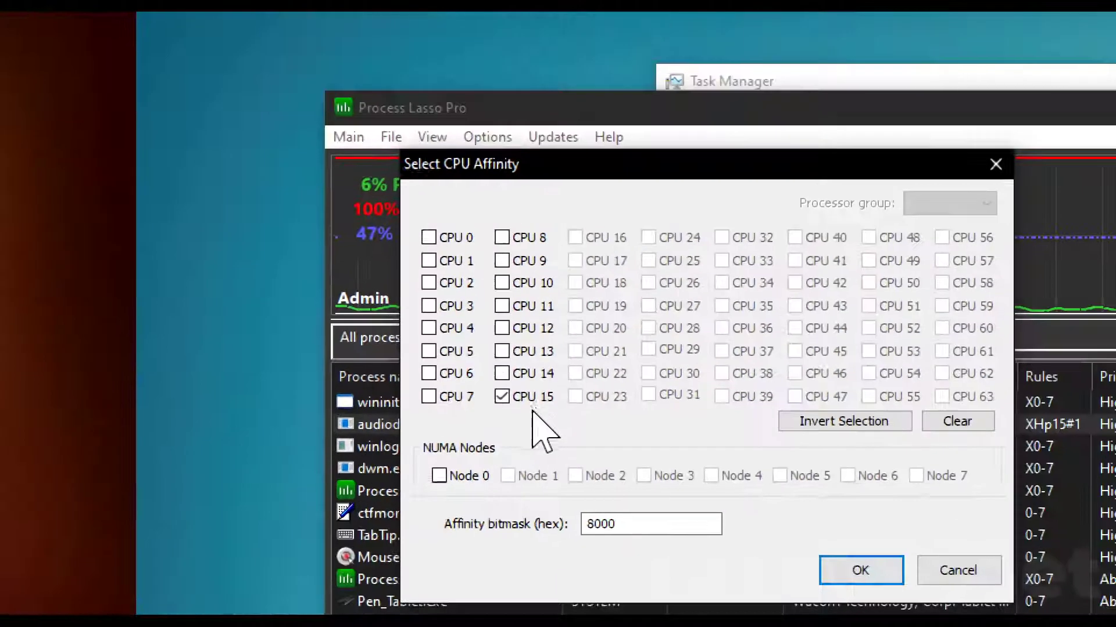
Confirm audiodg.exe's permanent CPU 15 affinity in Process Lasso, then minimize Process Lasso.
{"action": "left_click", "coordinate": [872, 570]}
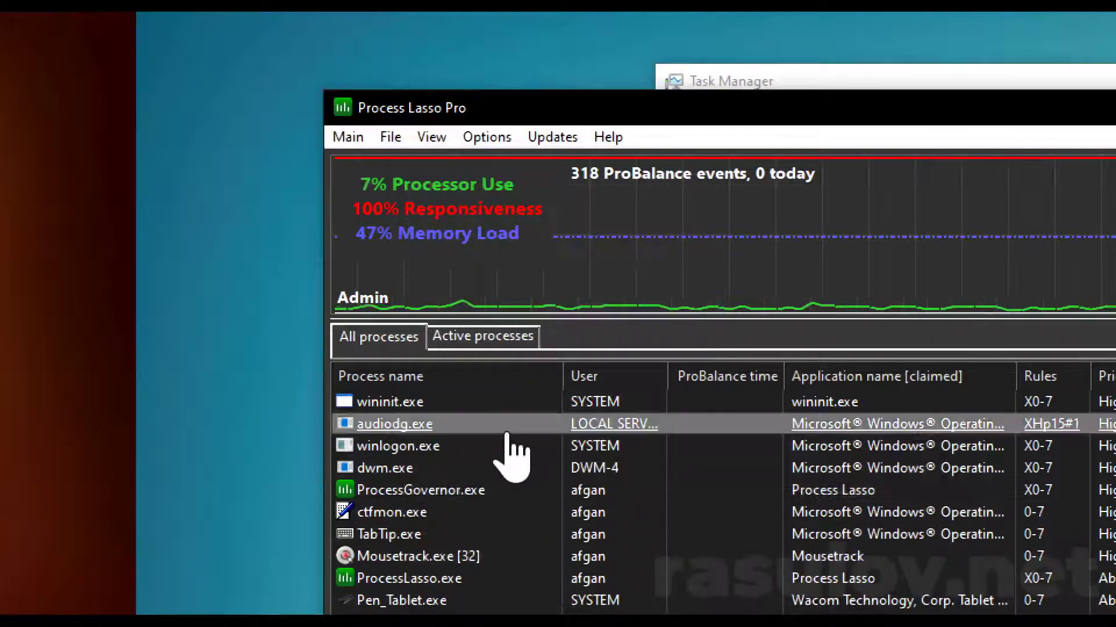
{"action": "mouse_move", "coordinate": [460, 443]}
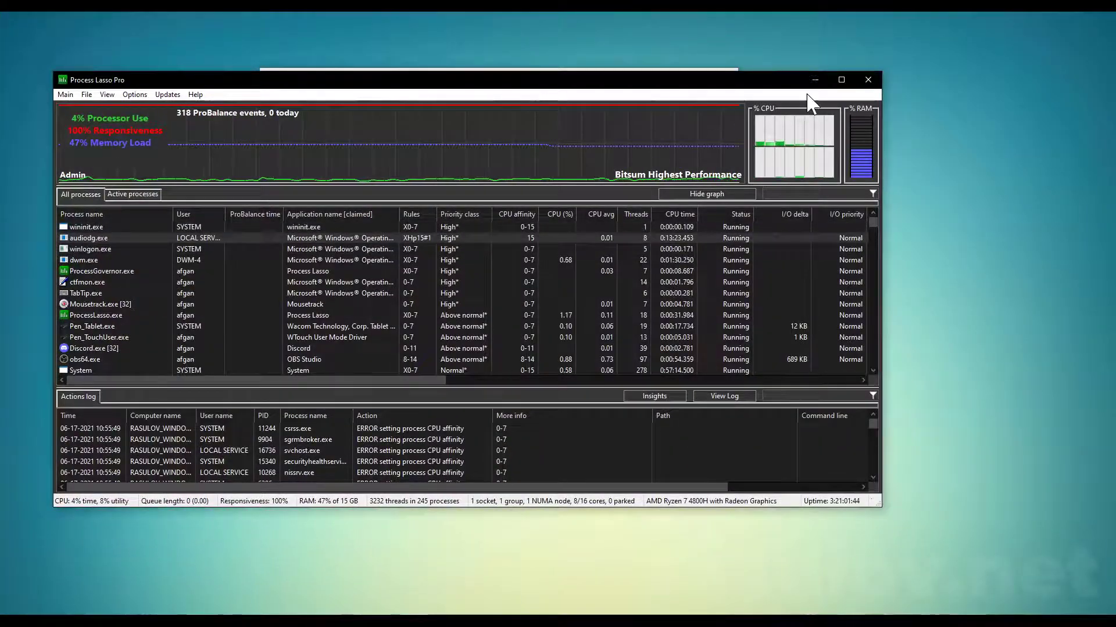
{"action": "left_click", "coordinate": [816, 80]}
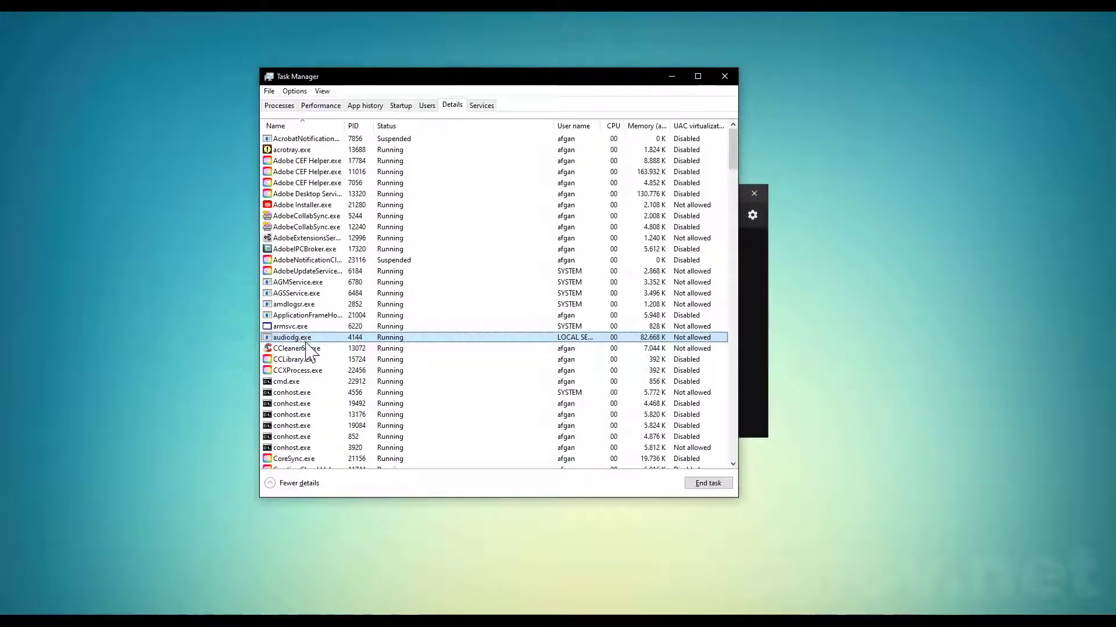
Minimize Task Manager to bring NVIDIA Broadcast's microphone page into view.
{"action": "left_click", "coordinate": [671, 76]}
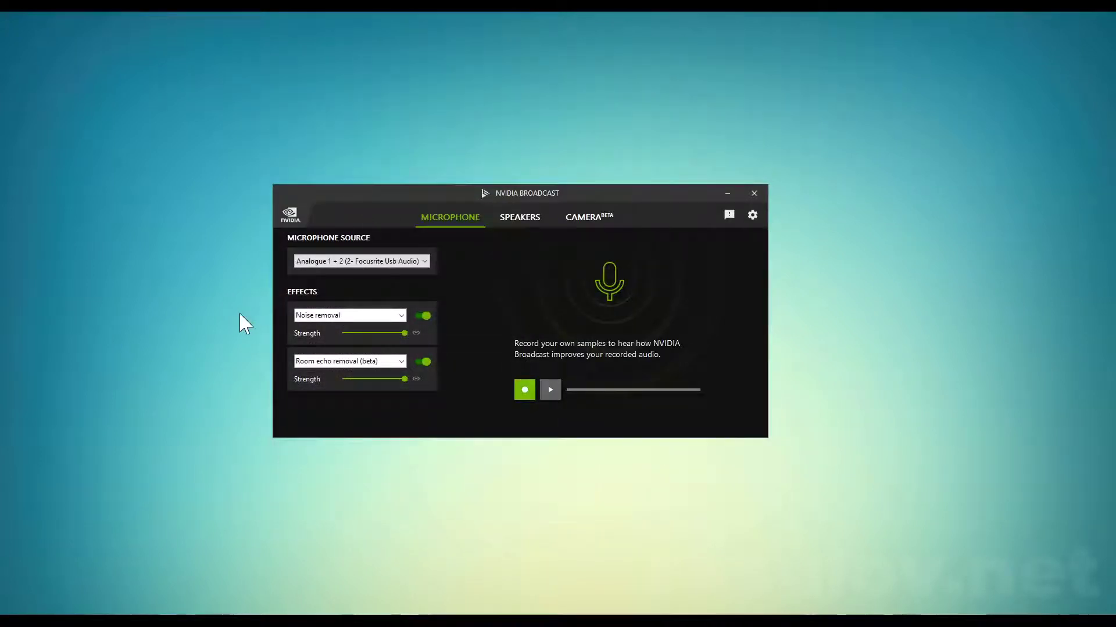